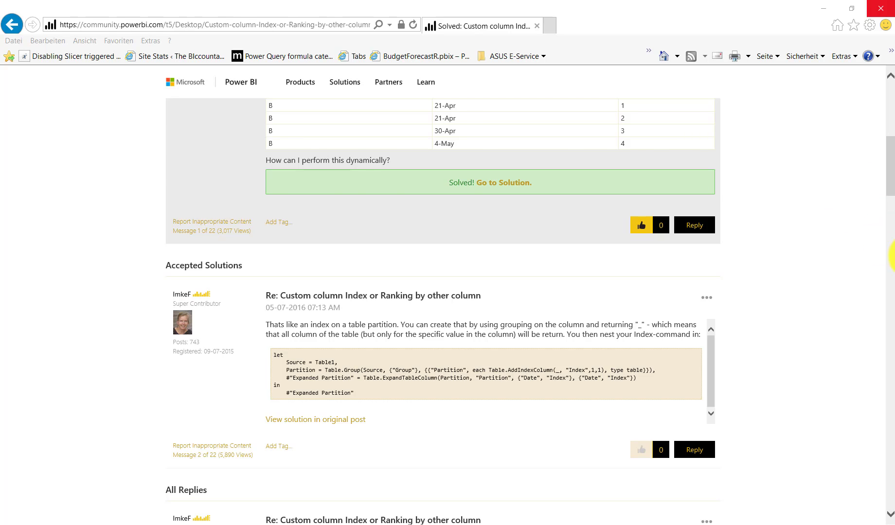
# - Return to the forum thread in Internet Explorer and go to its page 2
pyautogui.hotkey('alt', 'Tab')
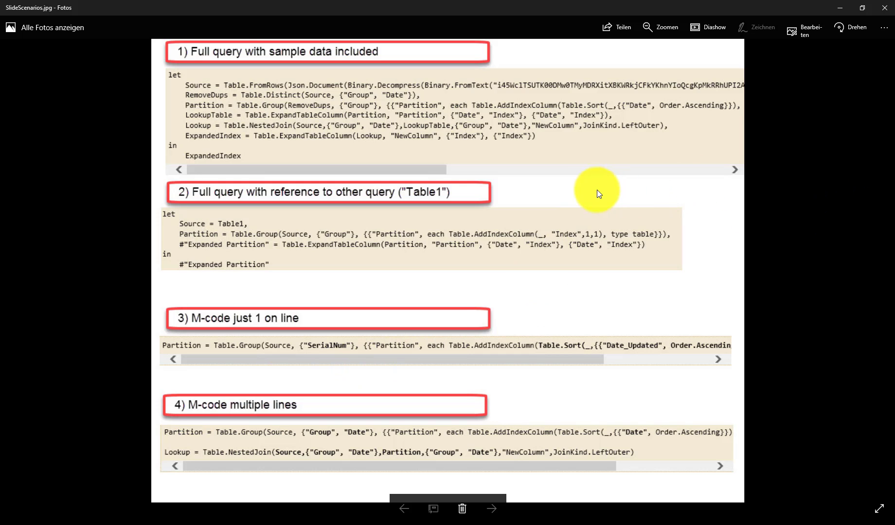
pyautogui.hotkey('alt', 'Tab')
pyautogui.scroll(-10, 397, 425)
pyautogui.scroll(-20, 346, 425)
pyautogui.scroll(-7, 343, 426)
pyautogui.click(189, 212)
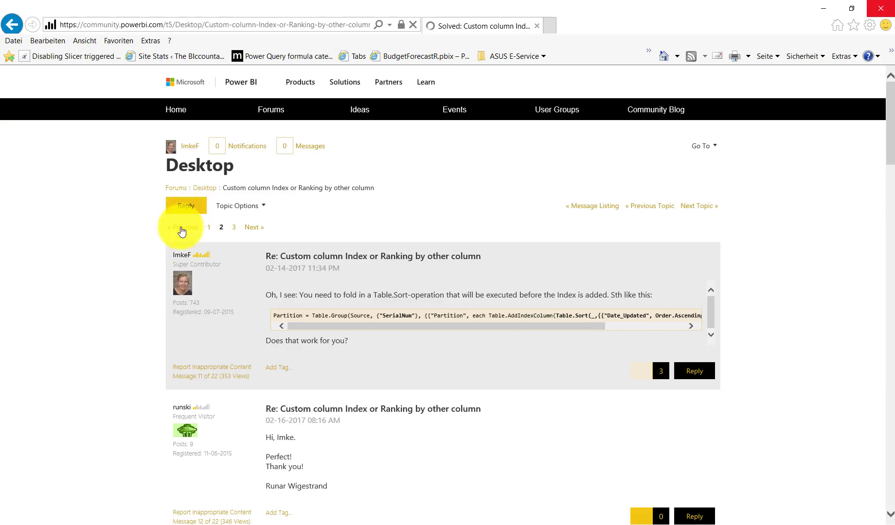
pyautogui.scroll(-12, 146, 292)
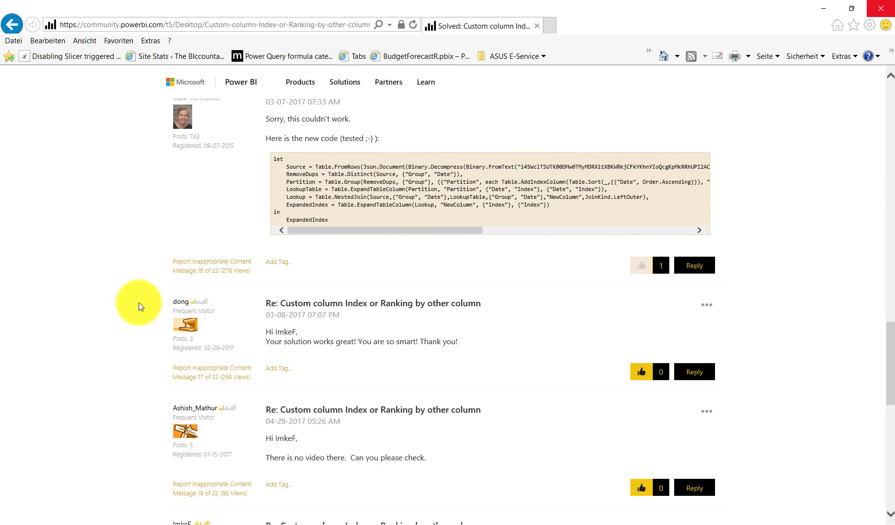
# - Copy the full tested M query code block and switch to Power BI Desktop
pyautogui.moveTo(341, 221); pyautogui.dragTo(272, 165)
pyautogui.rightClick(315, 179)
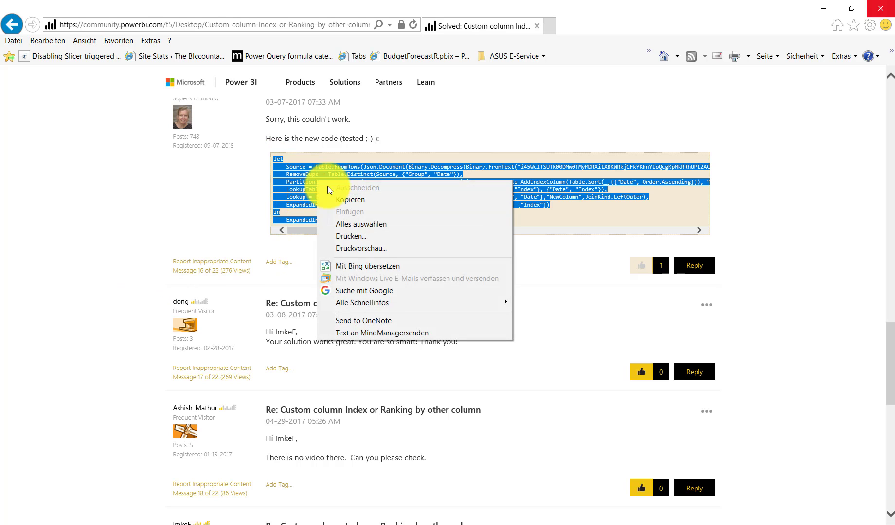
pyautogui.click(354, 203)
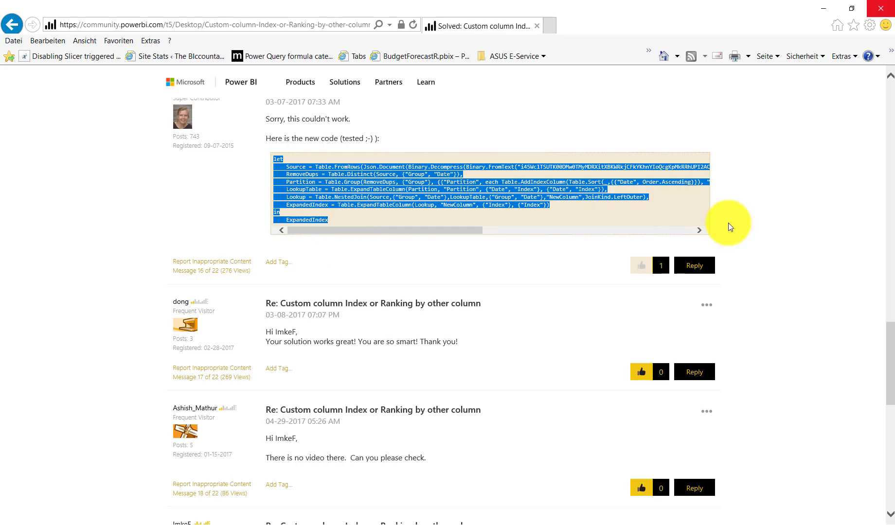
pyautogui.hotkey('alt', 'Tab')
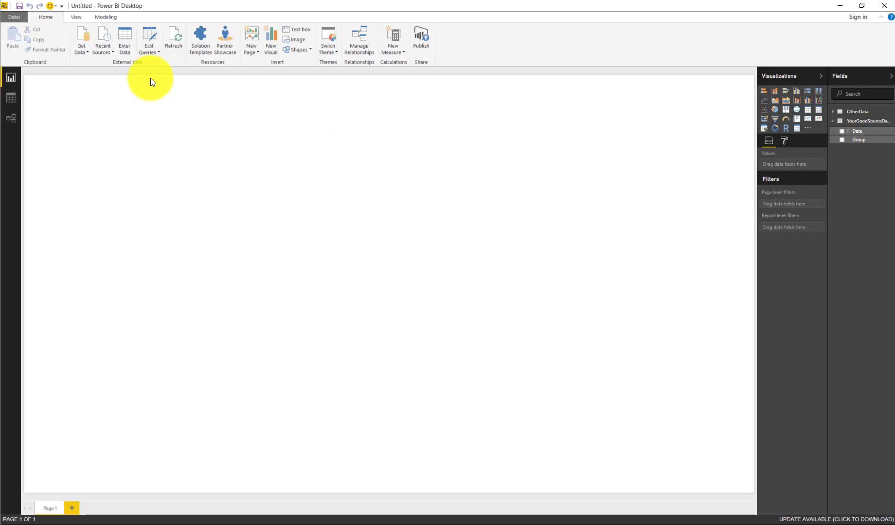
# - Open the Query Editor and add a new blank query
pyautogui.click(152, 52)
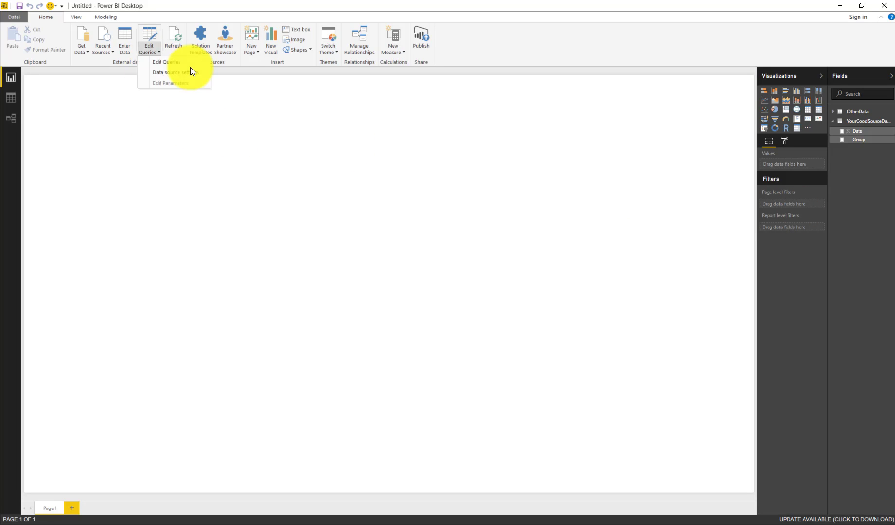
pyautogui.click(166, 61)
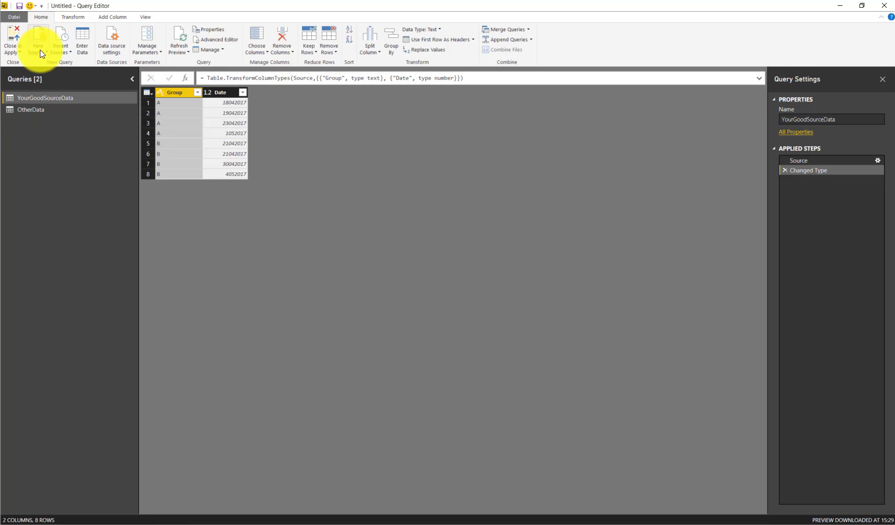
pyautogui.click(42, 52)
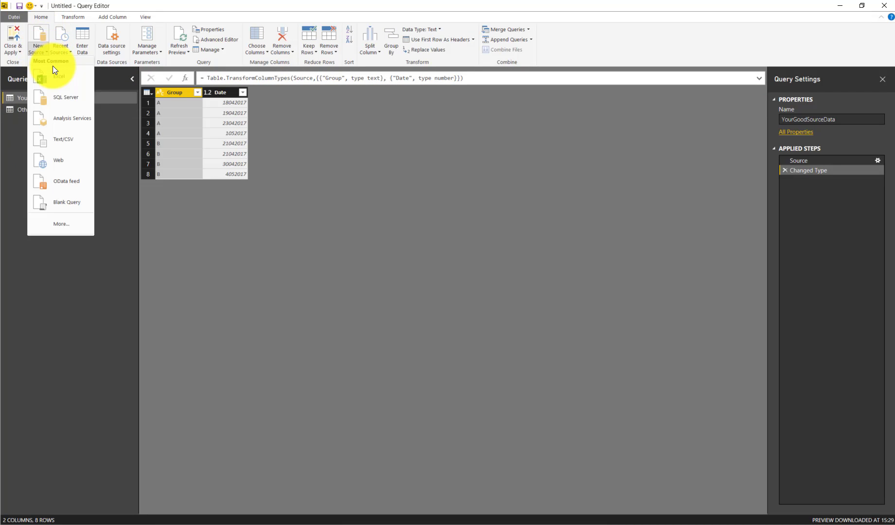
pyautogui.click(67, 207)
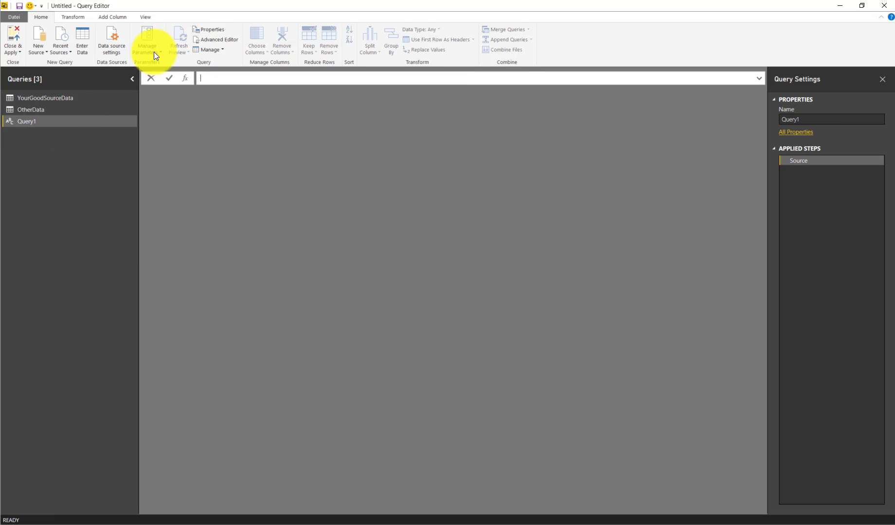
# - Replace the blank query's code with the pasted forum M code in the Advanced Editor
pyautogui.click(212, 39)
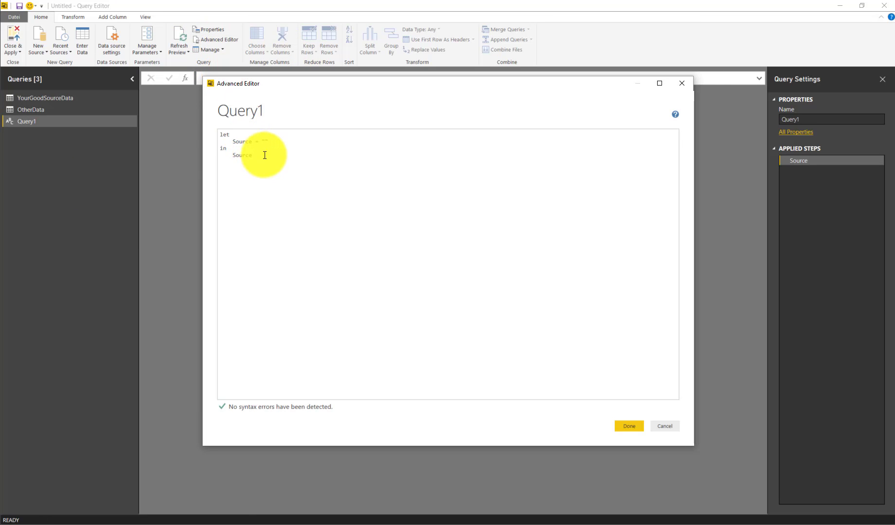
pyautogui.moveTo(335, 199); pyautogui.dragTo(221, 137)
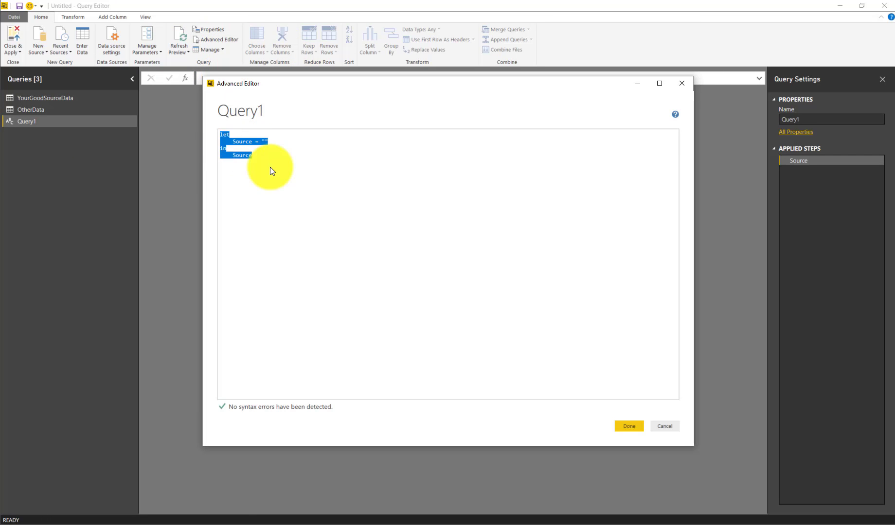
pyautogui.rightClick(224, 139)
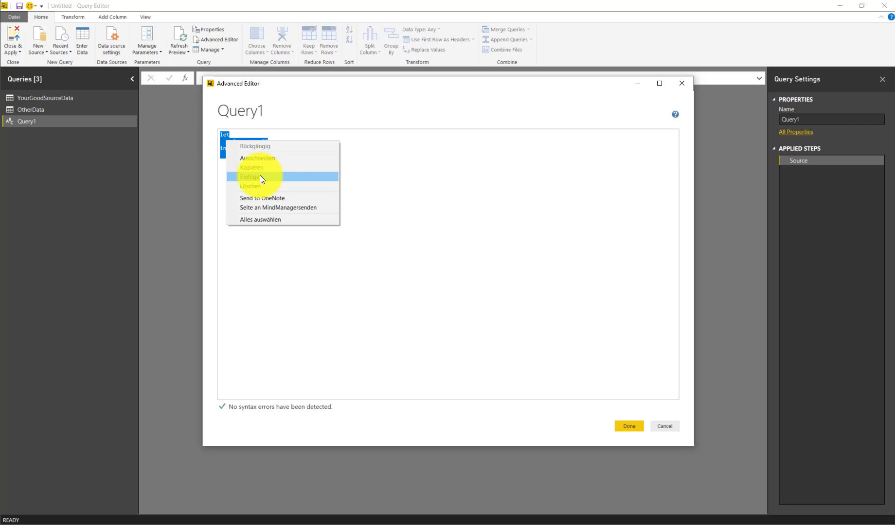
pyautogui.click(259, 177)
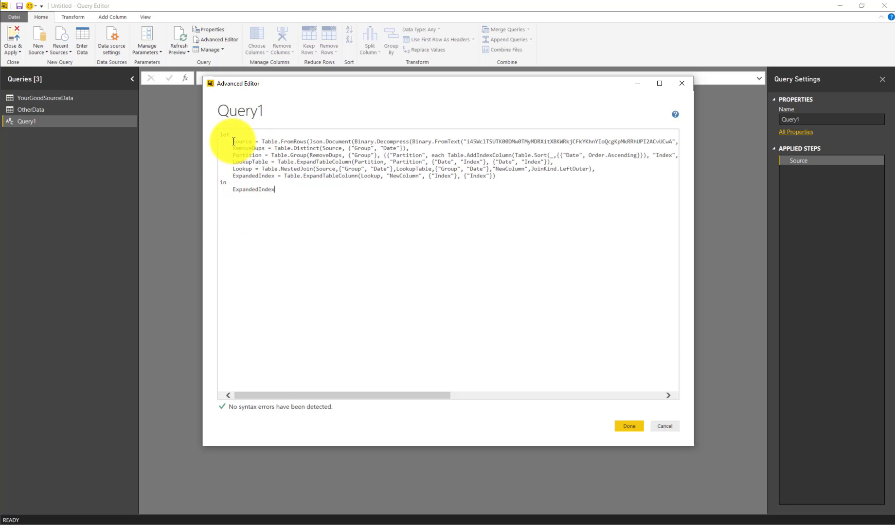
pyautogui.click(629, 426)
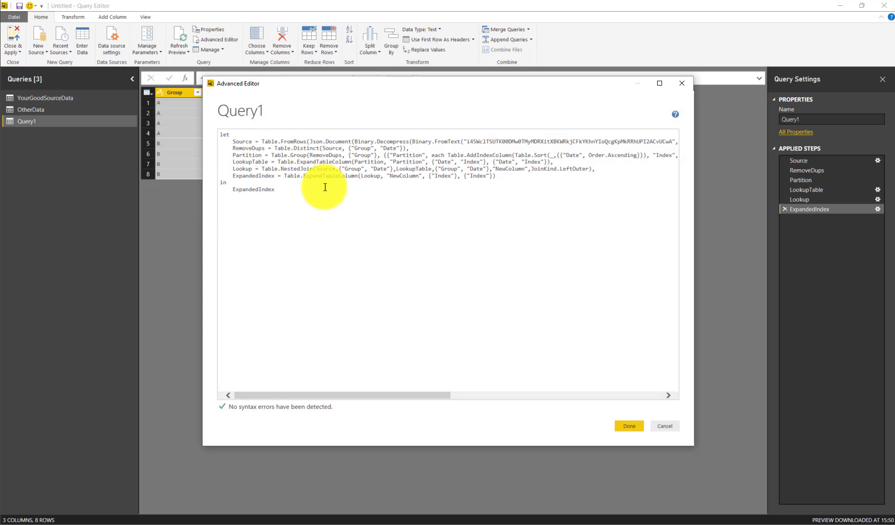
pyautogui.click(627, 429)
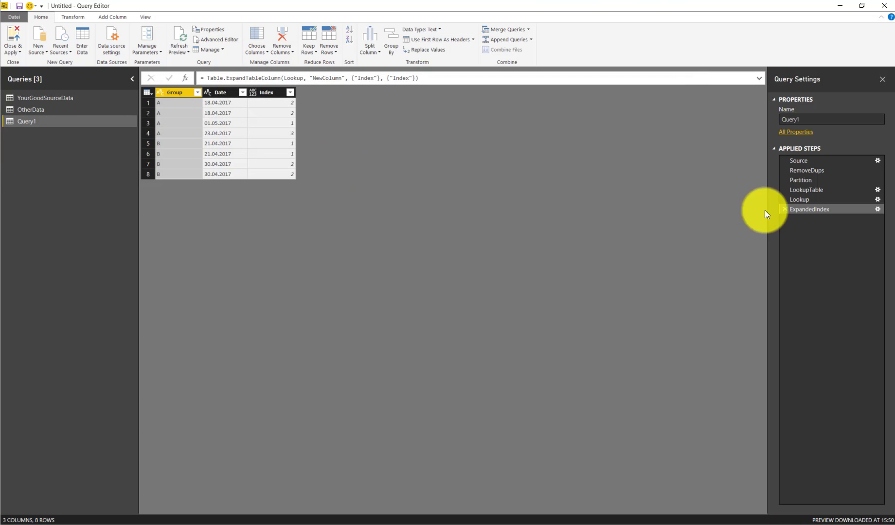
# - Open the Source step's embedded table and add a Group C row dated 21.04.2017
pyautogui.click(812, 162)
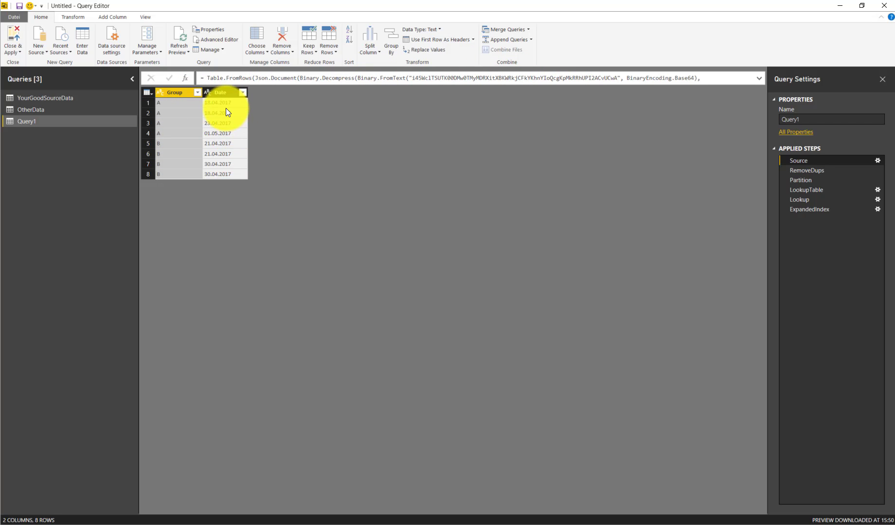
pyautogui.click(877, 162)
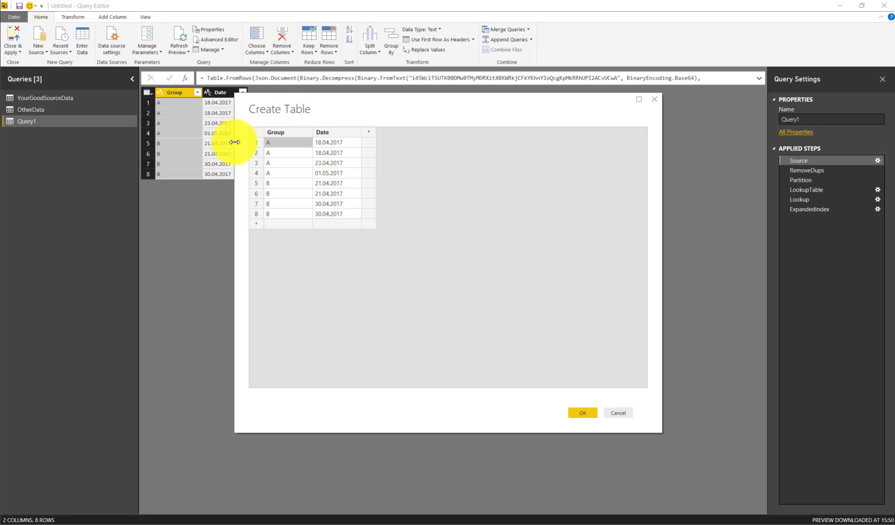
pyautogui.click(282, 226)
pyautogui.write('C')
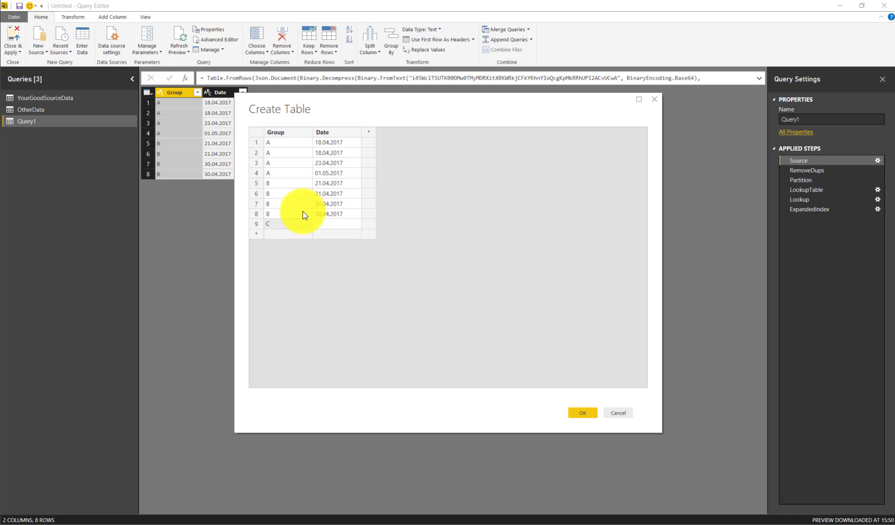
pyautogui.click(335, 187)
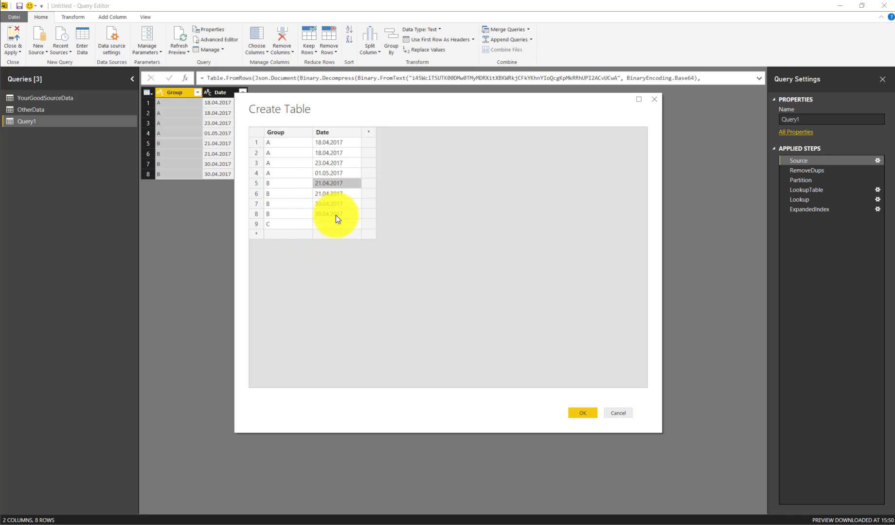
pyautogui.click(329, 224)
pyautogui.hotkey('ctrl', 'v')
# - Add a second Group C row dated 18.04.2017 and confirm the edited table
pyautogui.click(289, 234)
pyautogui.write('C')
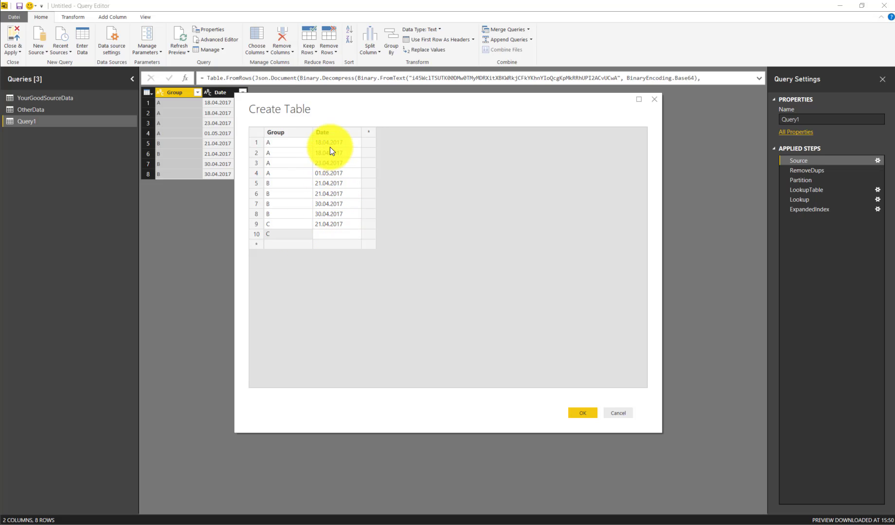
pyautogui.click(329, 144)
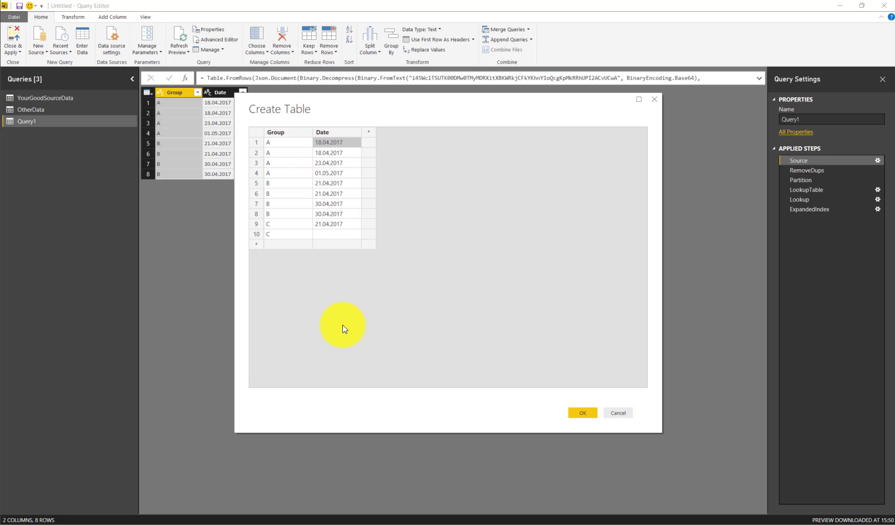
pyautogui.click(333, 236)
pyautogui.hotkey('ctrl', 'v')
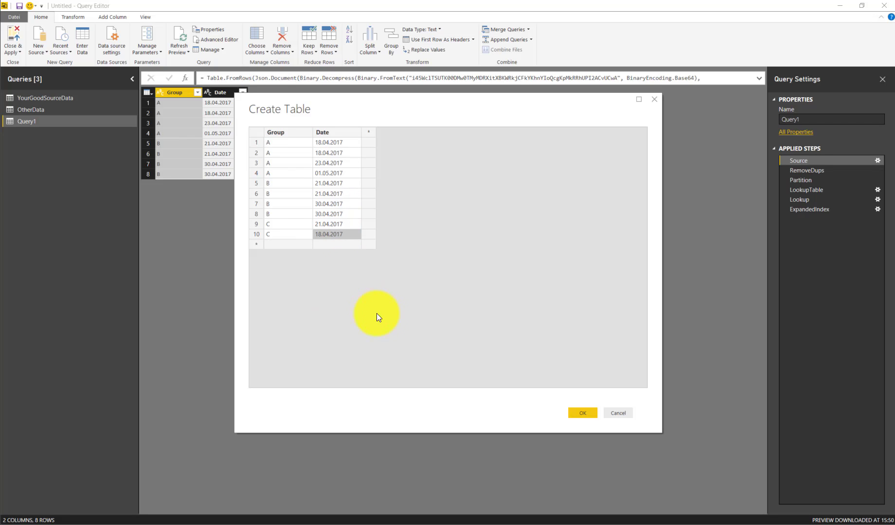
pyautogui.click(584, 414)
pyautogui.click(199, 195)
# - Step through Partition, LookupTable and Lookup to the ExpandedIndex result with indexed C rows
pyautogui.click(808, 180)
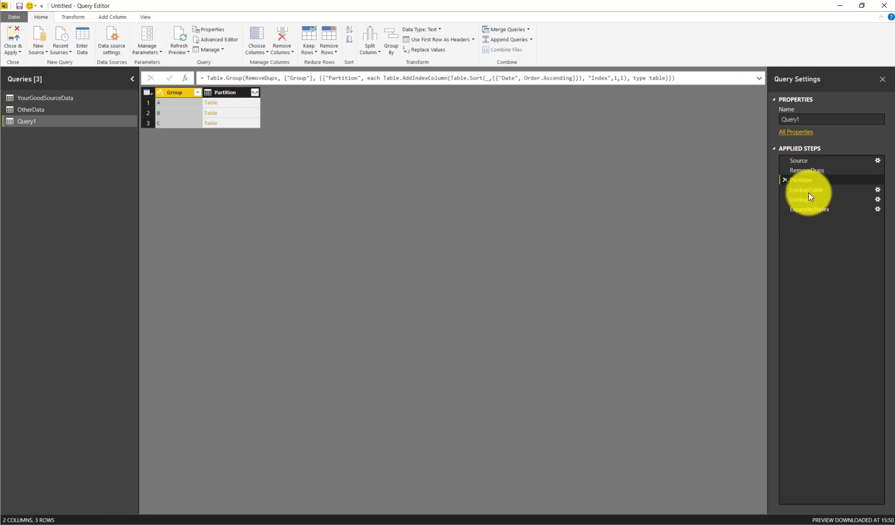
pyautogui.click(807, 191)
pyautogui.click(803, 200)
pyautogui.click(815, 209)
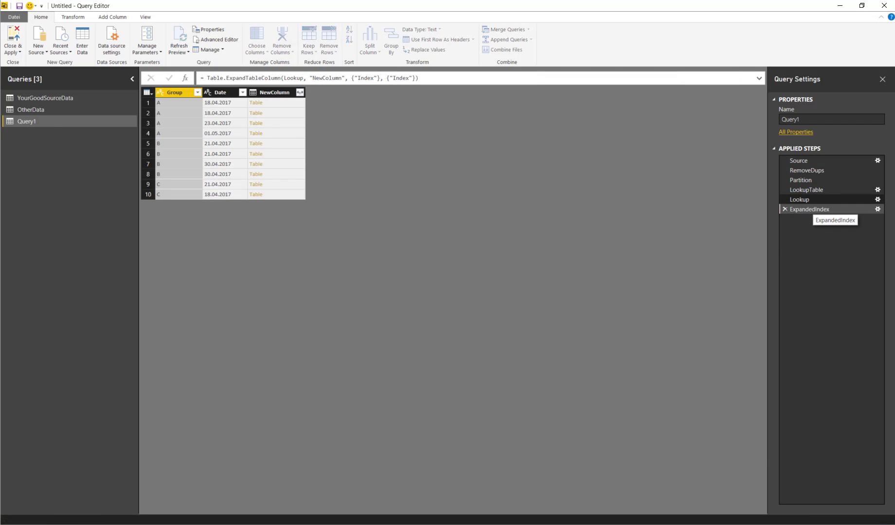
pyautogui.click(229, 184)
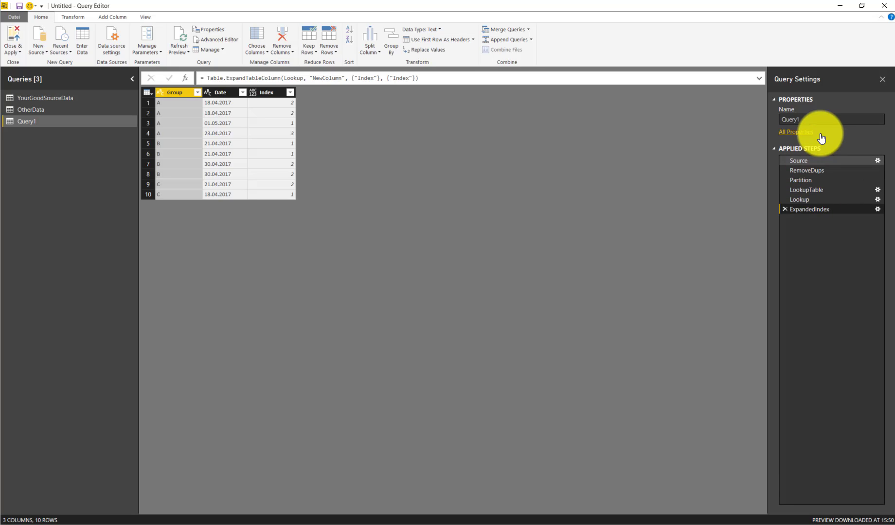
# - Rename Query1 to FullQueryWithSampleData and return to the forum thread
pyautogui.doubleClick(807, 119)
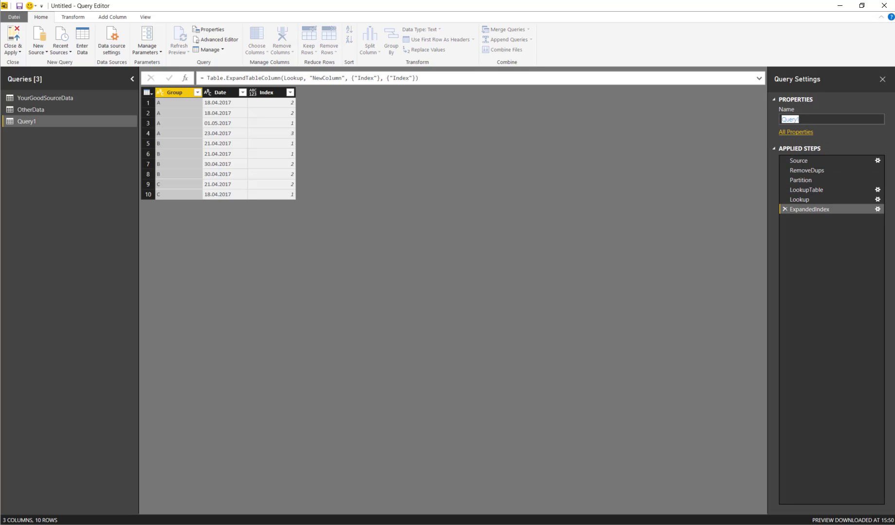
pyautogui.write('FullQueryWithSampleData')
pyautogui.press('Return')
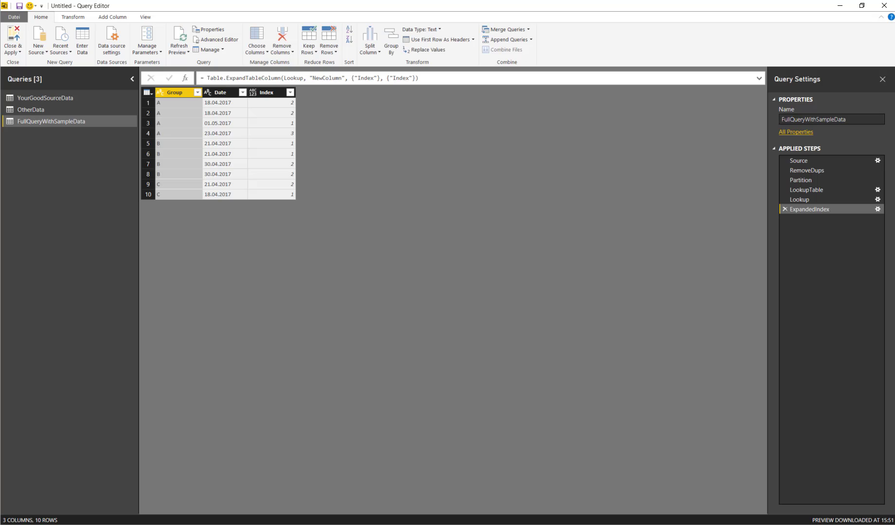
pyautogui.hotkey('alt', 'Tab')
pyautogui.scroll(-7, 302, 408)
# - Copy the accepted solution's M code from page 1 of the thread
pyautogui.click(212, 426)
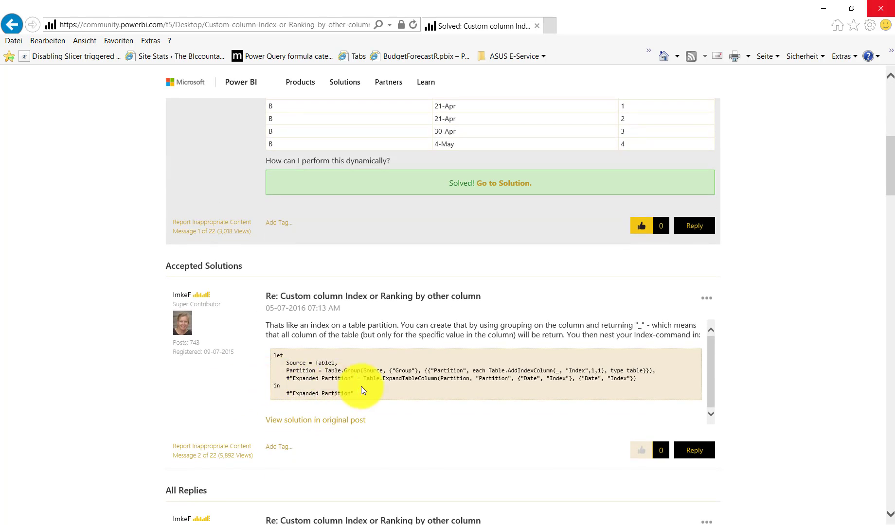
pyautogui.moveTo(358, 394); pyautogui.dragTo(271, 358)
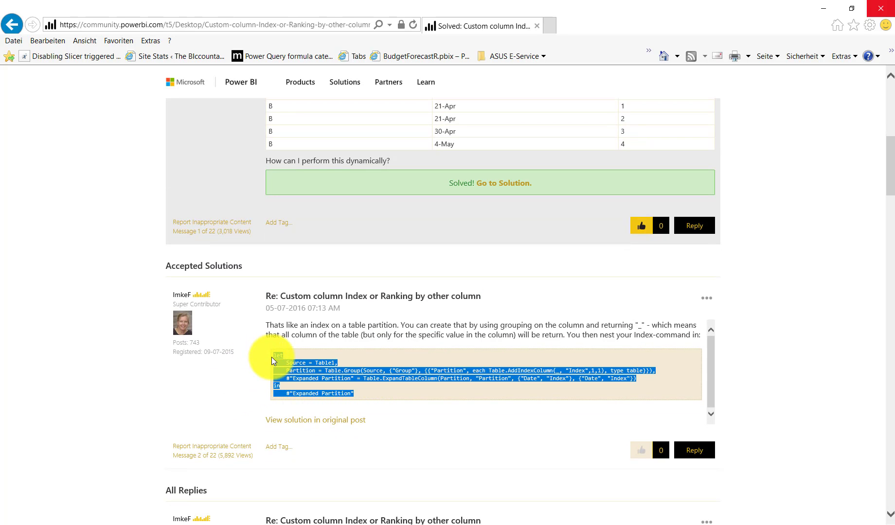
pyautogui.rightClick(284, 358)
pyautogui.click(314, 380)
# - Bring the Query Editor forward and create a new blank query
pyautogui.click(889, 209)
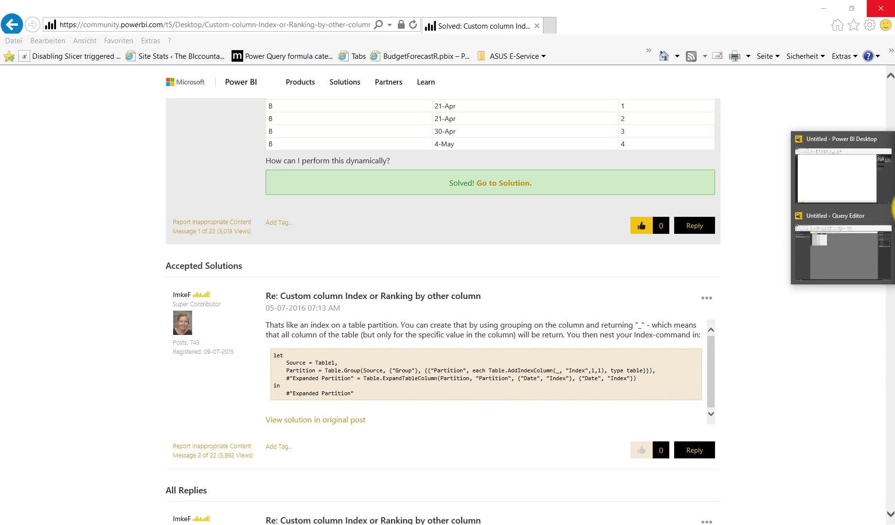
pyautogui.click(845, 241)
pyautogui.click(44, 52)
pyautogui.click(62, 202)
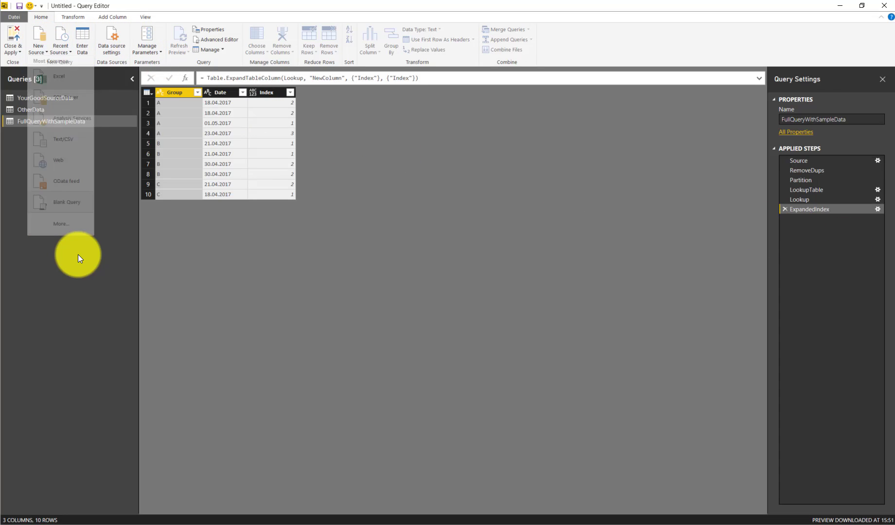
# - Paste the forum solution code over Query1's code and jump to the error step
pyautogui.click(219, 40)
pyautogui.moveTo(259, 156); pyautogui.dragTo(209, 126)
pyautogui.rightClick(235, 141)
pyautogui.click(272, 178)
pyautogui.click(629, 426)
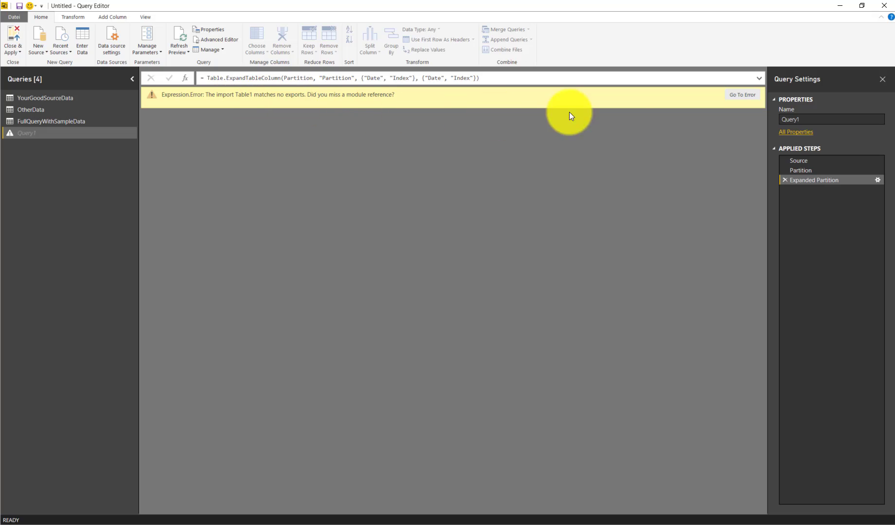
pyautogui.click(743, 95)
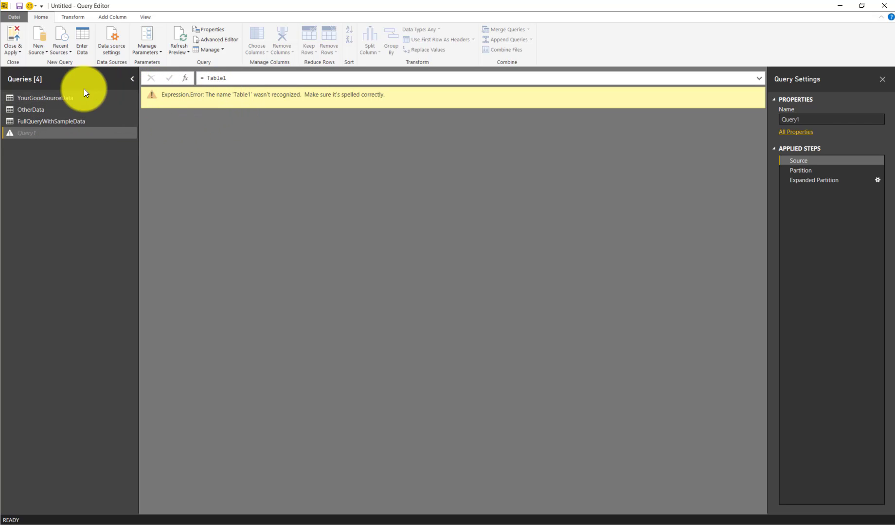
# - Change the Source step from Table1 to YourGoodSourceData and check the Index result
pyautogui.click(72, 97)
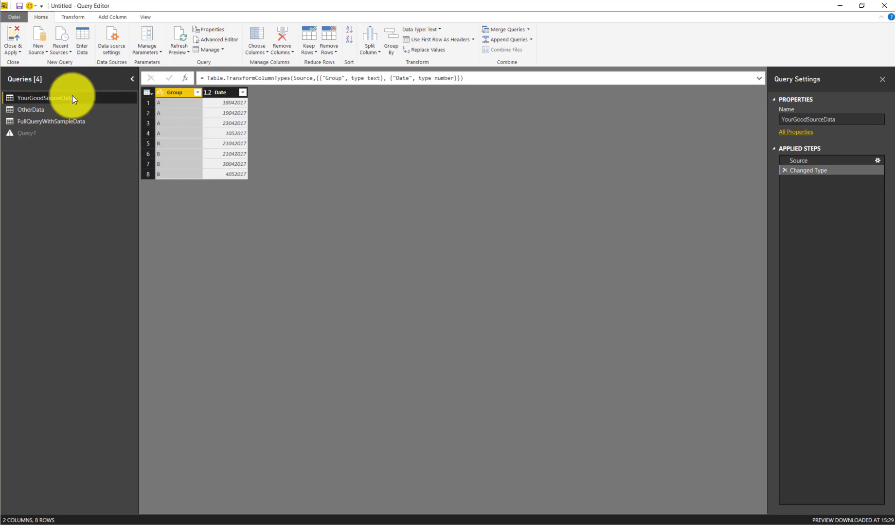
pyautogui.click(33, 134)
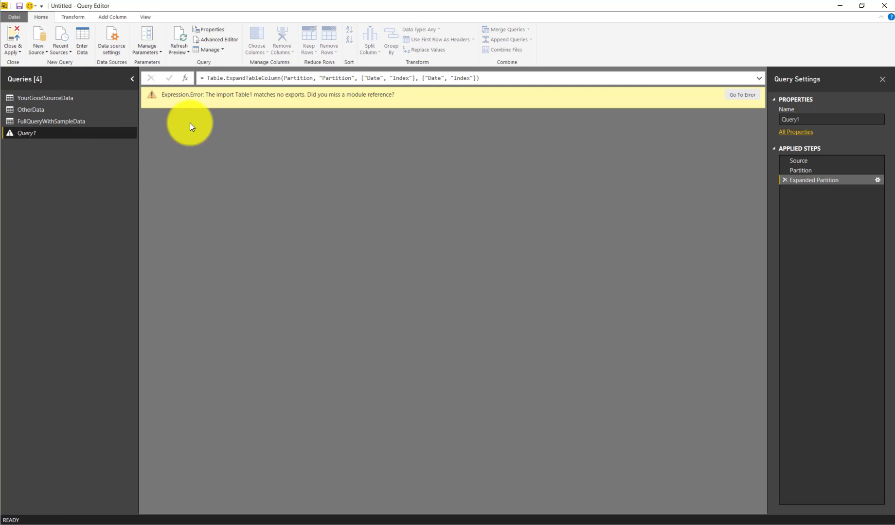
pyautogui.click(799, 162)
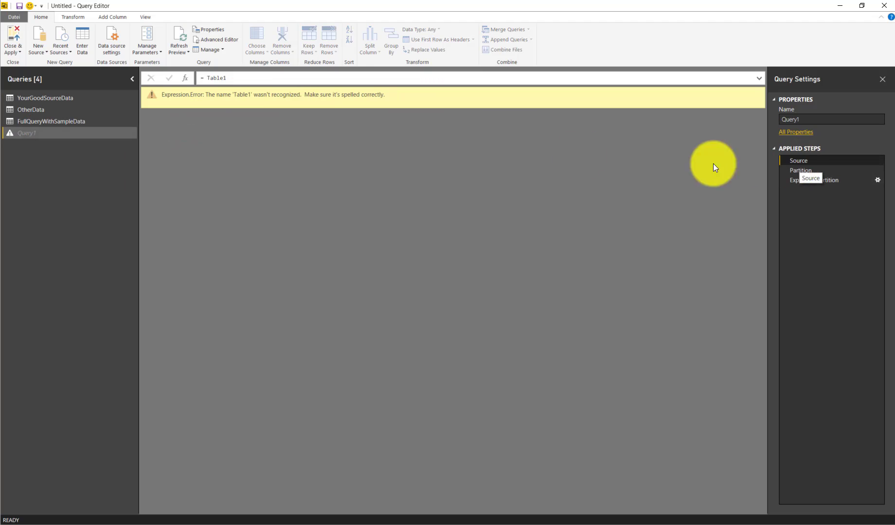
pyautogui.doubleClick(222, 78)
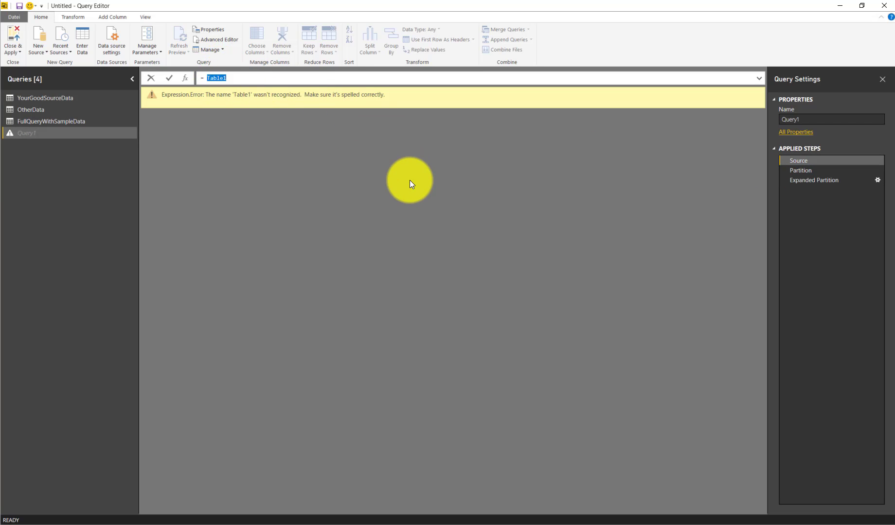
pyautogui.write('YourGoodSourceData')
pyautogui.press('Return')
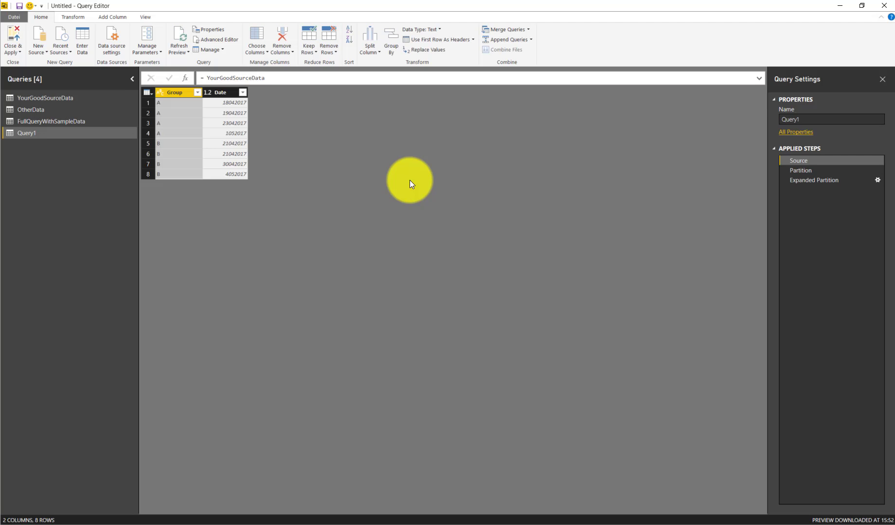
pyautogui.click(818, 172)
pyautogui.click(817, 179)
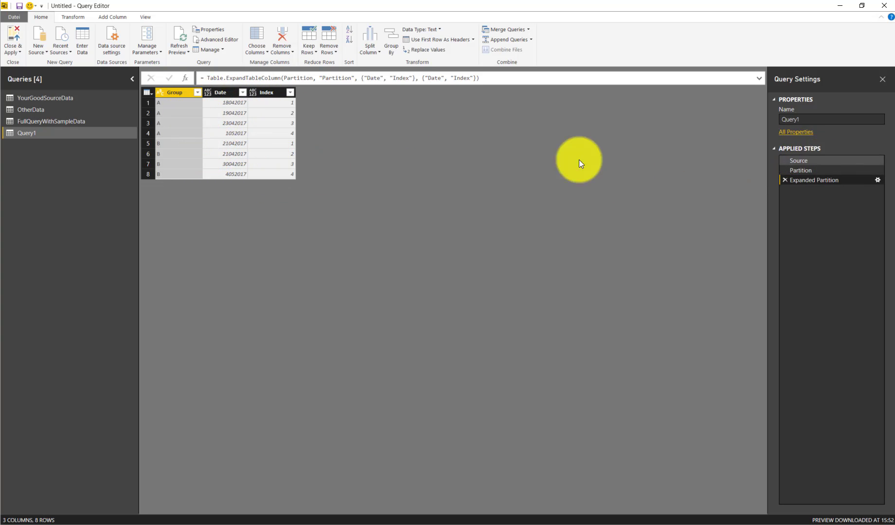
# - Check the indexed result, then rename Query1 to FullQueryReferencesToQuery
pyautogui.click(793, 160)
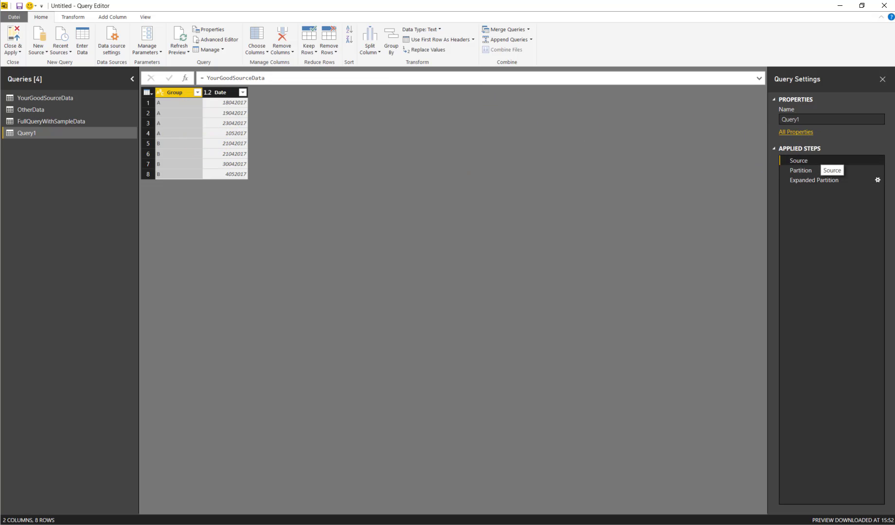
pyautogui.click(817, 180)
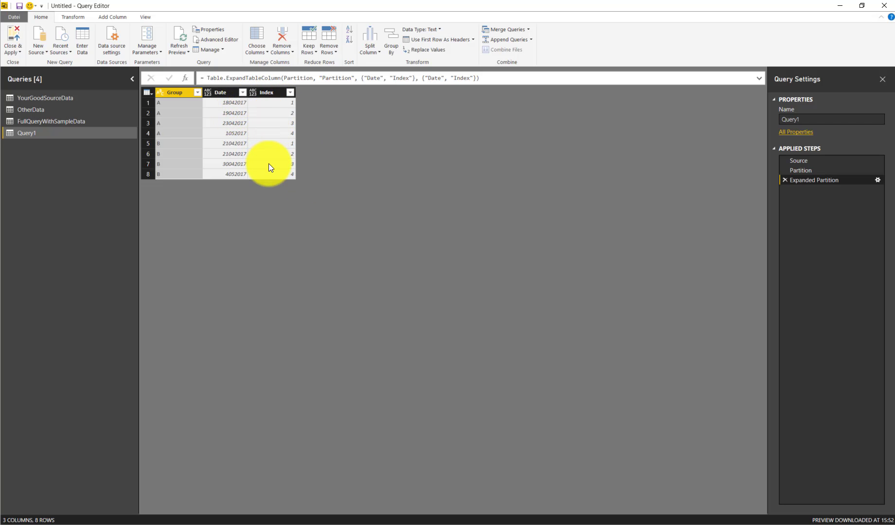
pyautogui.click(821, 120)
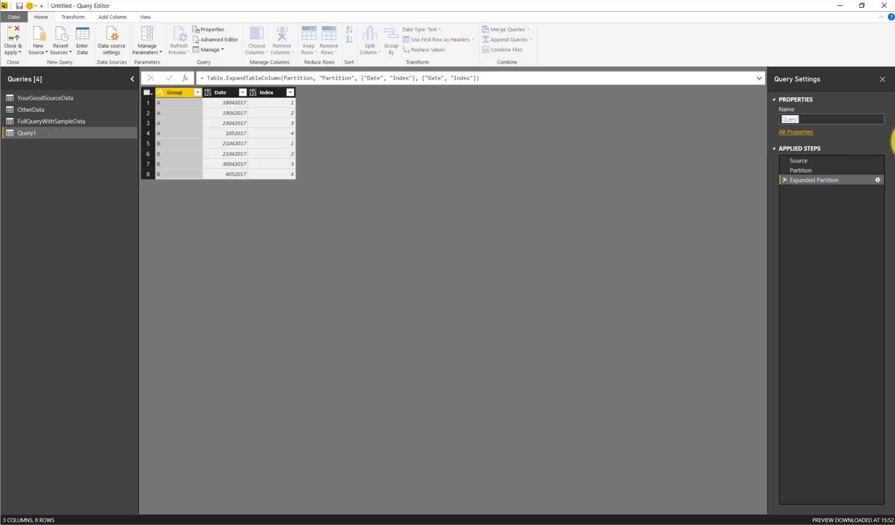
pyautogui.write('FullQueryReferencesToQuery')
pyautogui.press('Return')
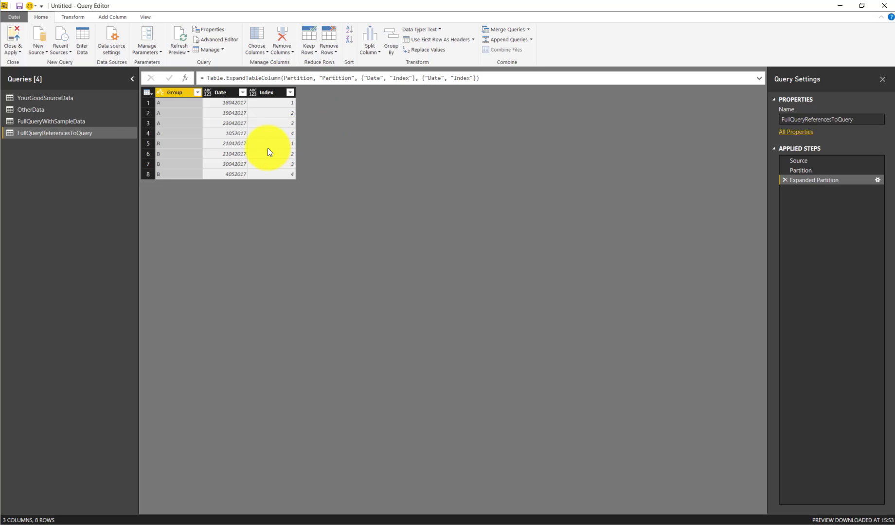
# - Duplicate FullQueryReferencesToQuery and compare against the OtherData query's columns
pyautogui.rightClick(82, 134)
pyautogui.click(145, 255)
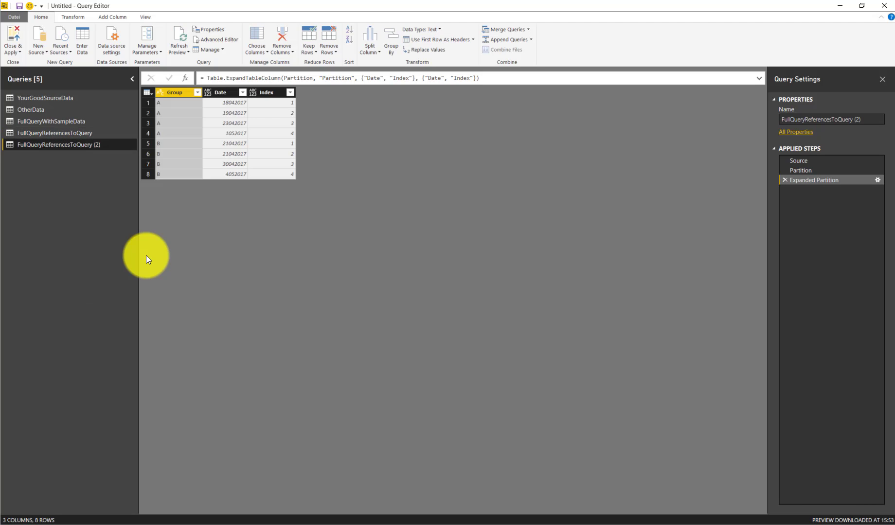
pyautogui.click(817, 162)
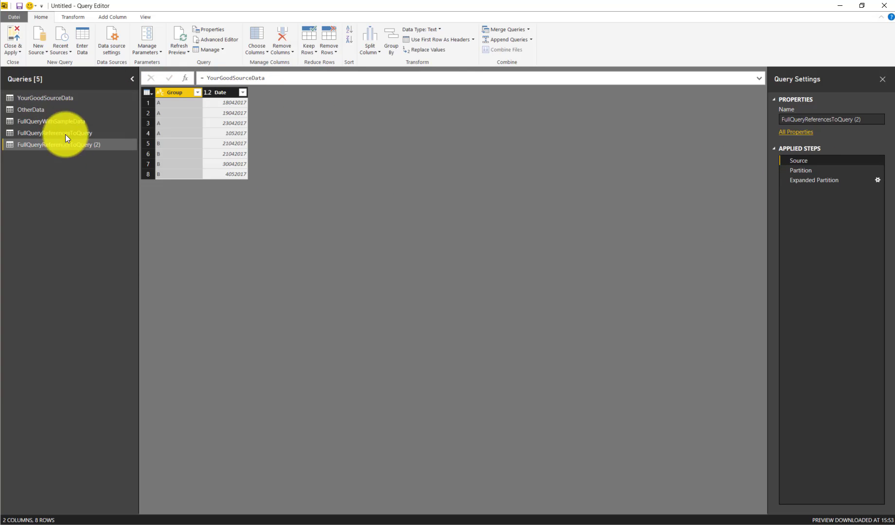
pyautogui.click(55, 111)
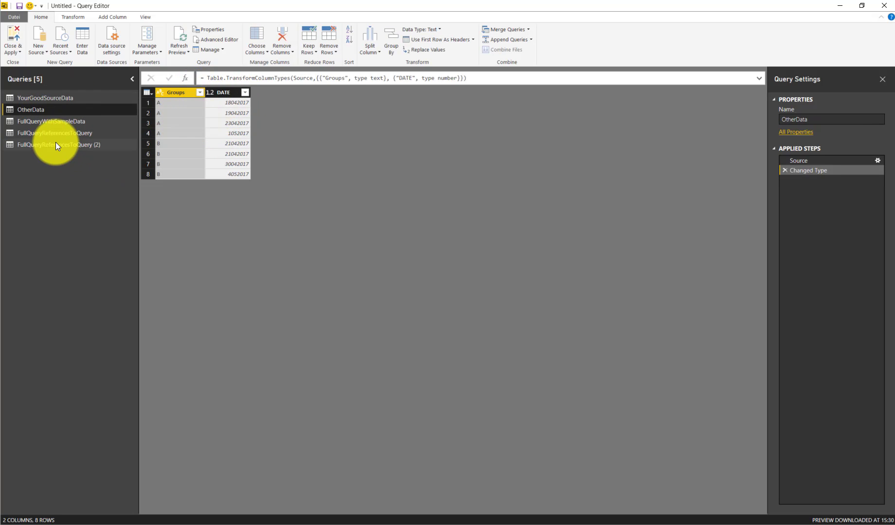
pyautogui.click(56, 145)
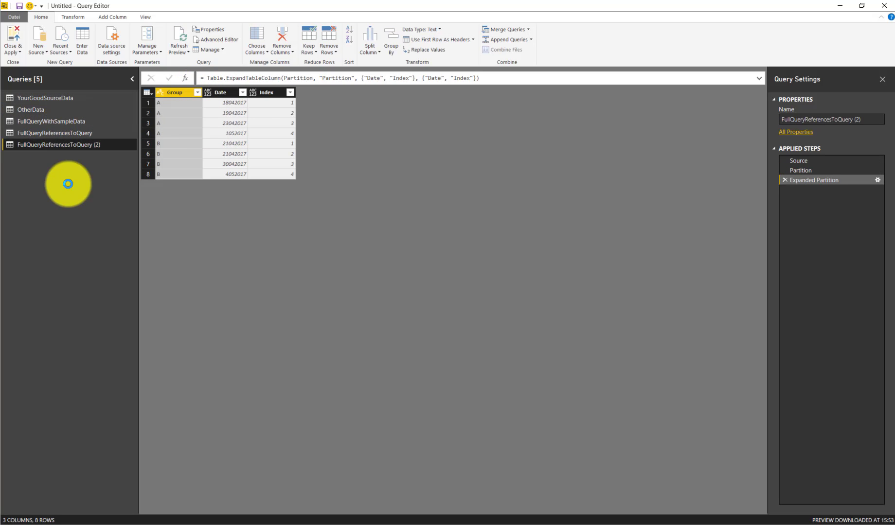
# - Point the duplicate's Source step to OtherData instead of YourGoodSourceData
pyautogui.click(808, 161)
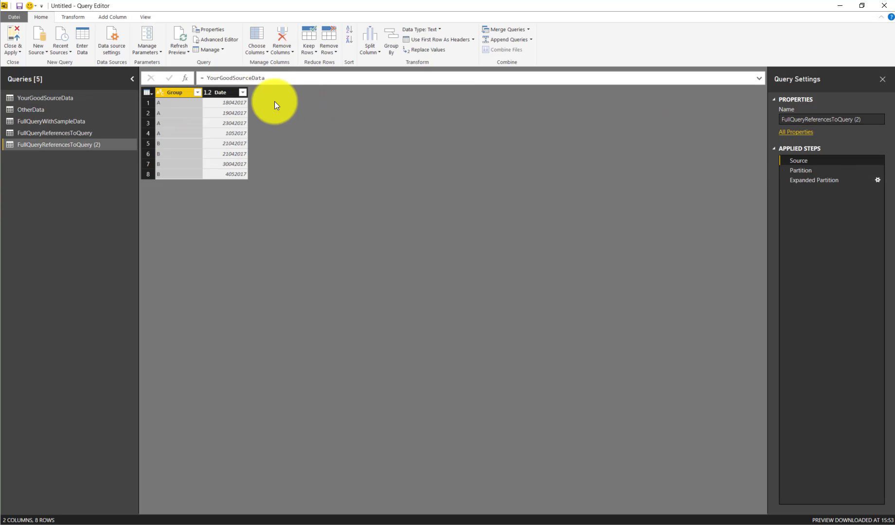
pyautogui.doubleClick(227, 80)
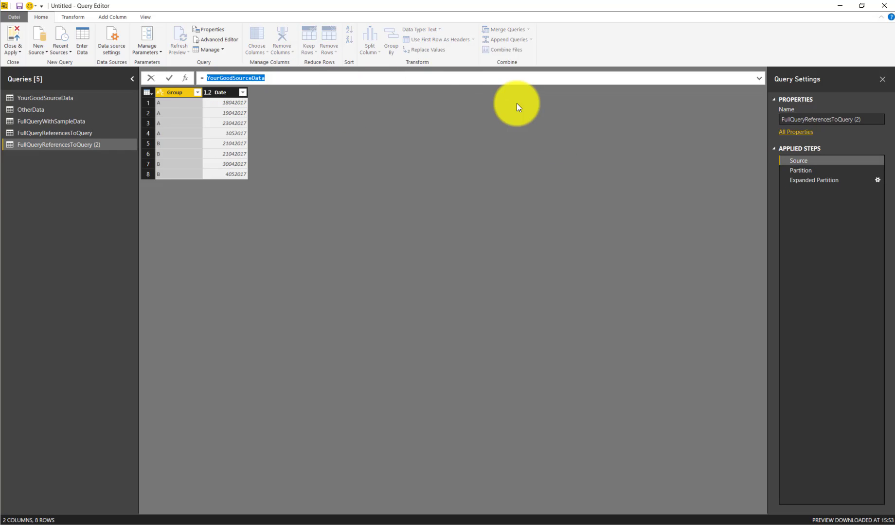
pyautogui.write('Othe')
pyautogui.press('BackSpace')
pyautogui.press('BackSpace')
pyautogui.press('BackSpace')
pyautogui.write('therData')
pyautogui.press('Return')
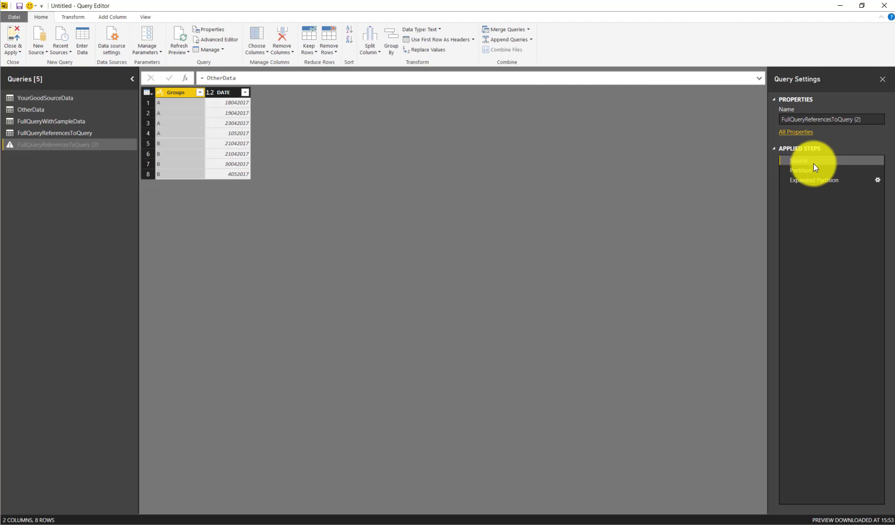
# - Change the Partition step's grouping column from "Group" to "Groups" so the query loads
pyautogui.click(815, 179)
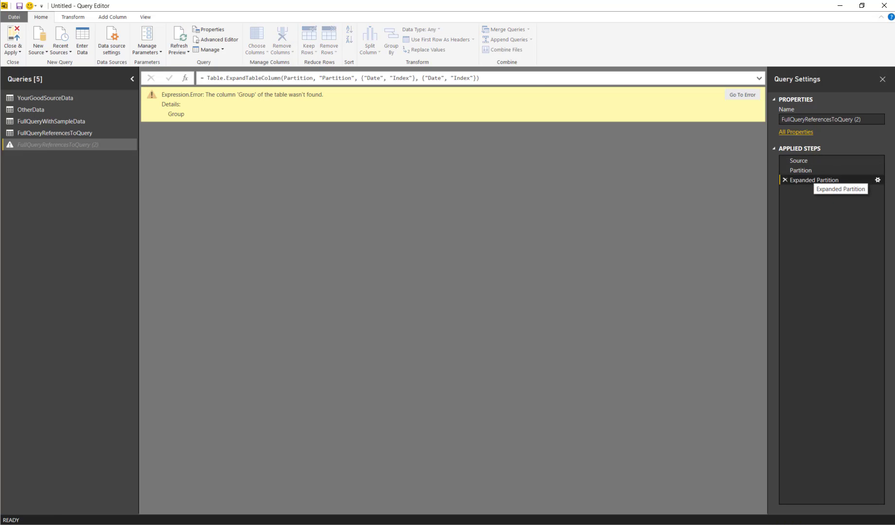
pyautogui.click(360, 138)
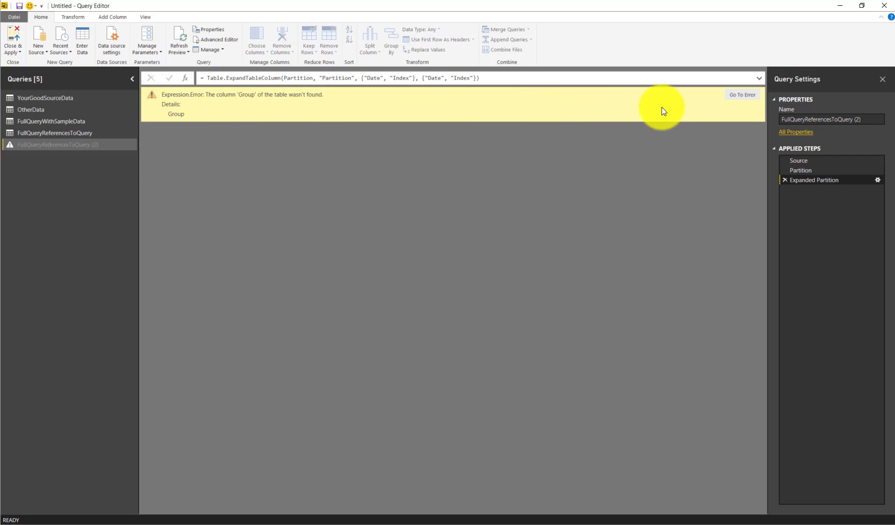
pyautogui.click(743, 95)
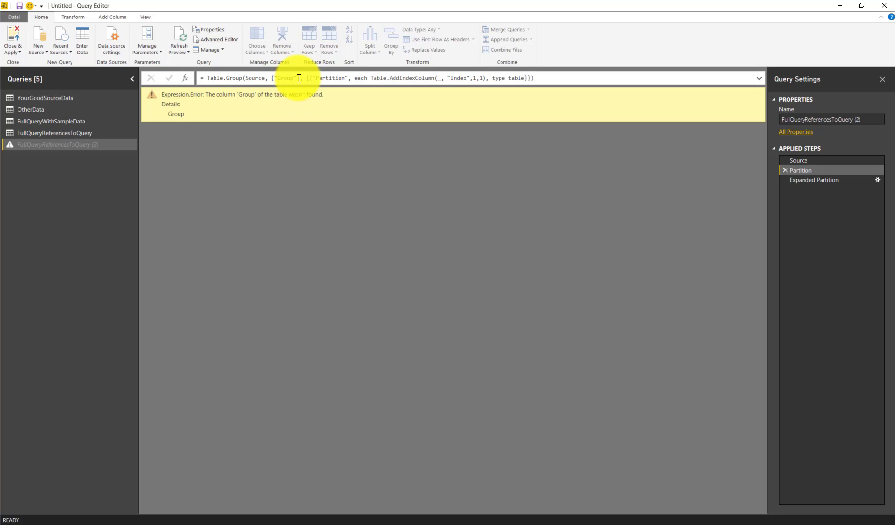
pyautogui.click(808, 161)
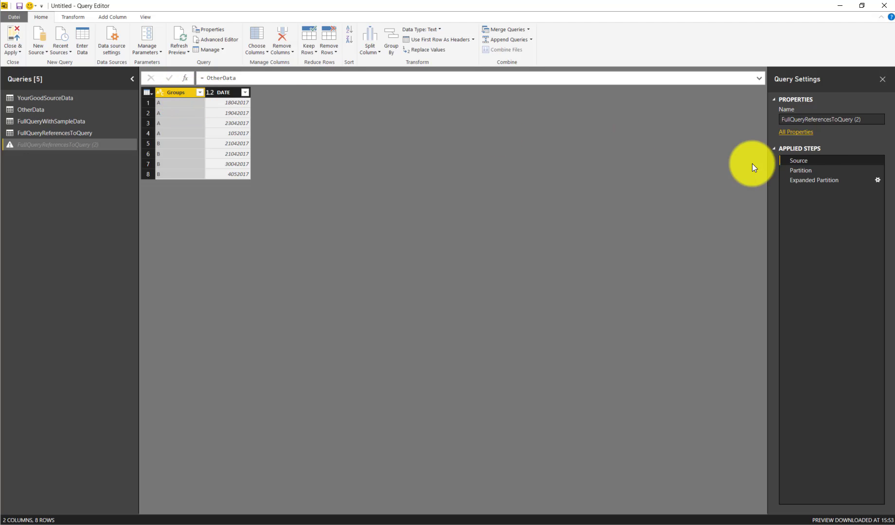
pyautogui.click(810, 169)
pyautogui.click(294, 78)
pyautogui.write('s')
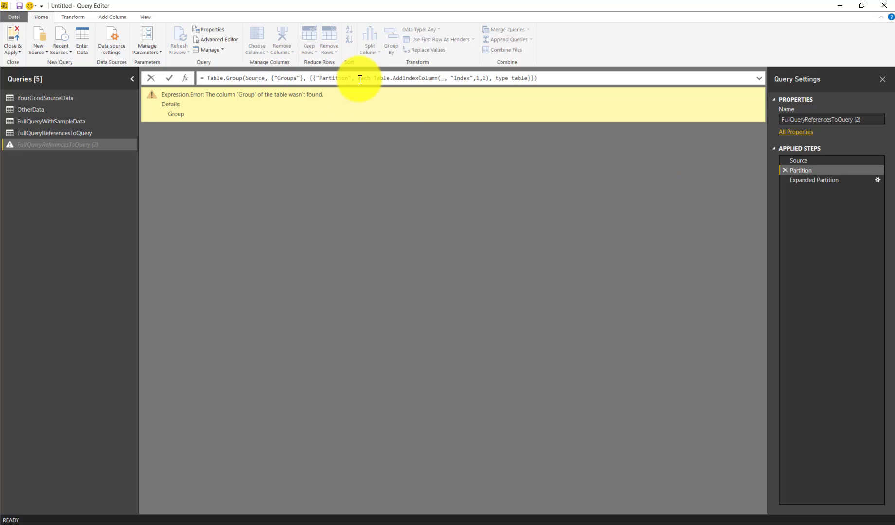
pyautogui.press('Return')
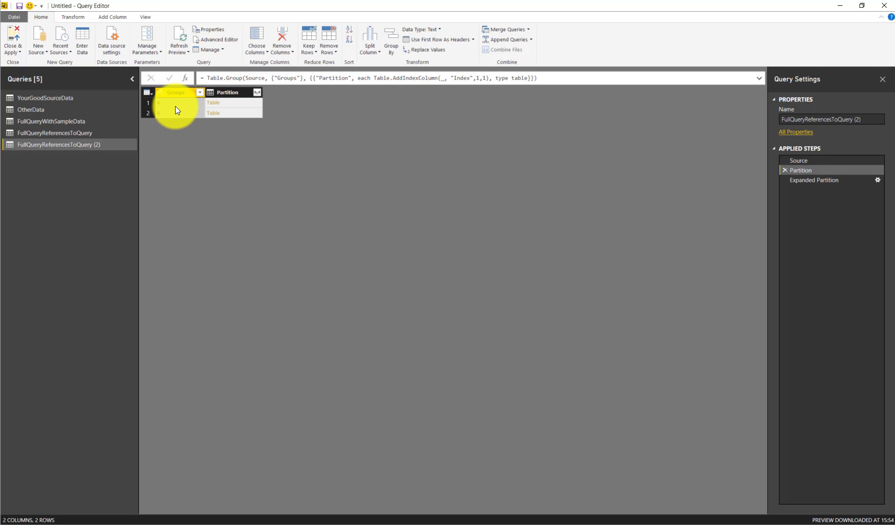
pyautogui.click(814, 180)
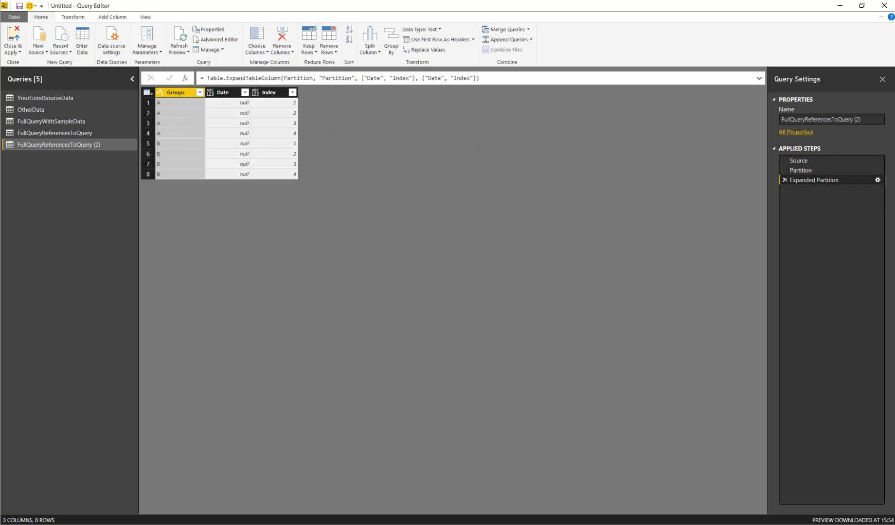
# - Expand DATE alongside Date and Index in the final step, then open FullQueryReferencesToQuery
pyautogui.click(877, 181)
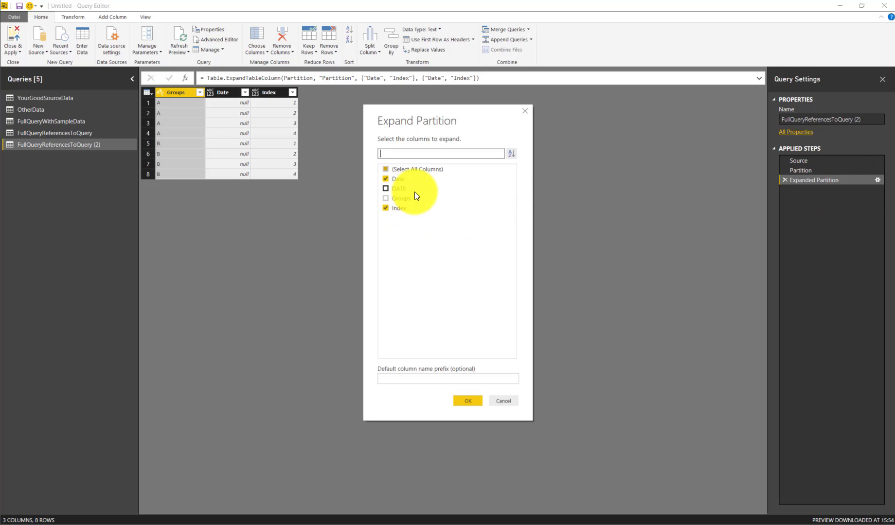
pyautogui.click(385, 189)
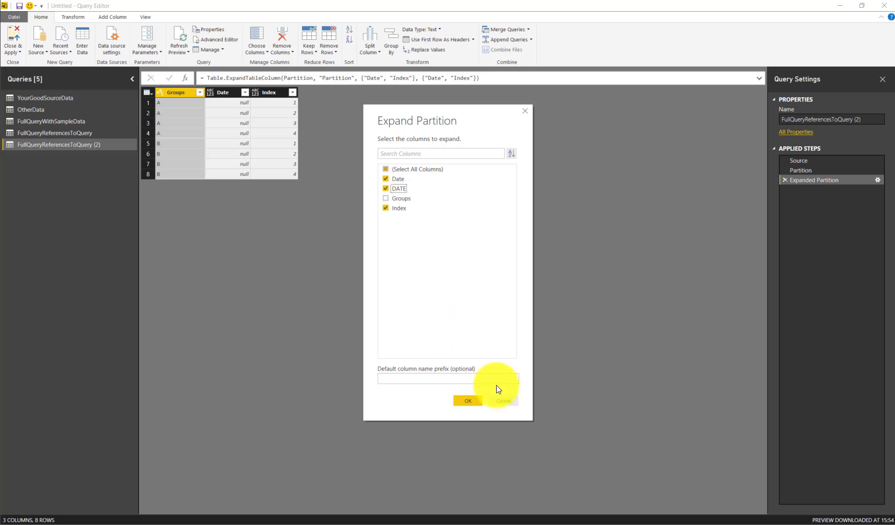
pyautogui.click(468, 402)
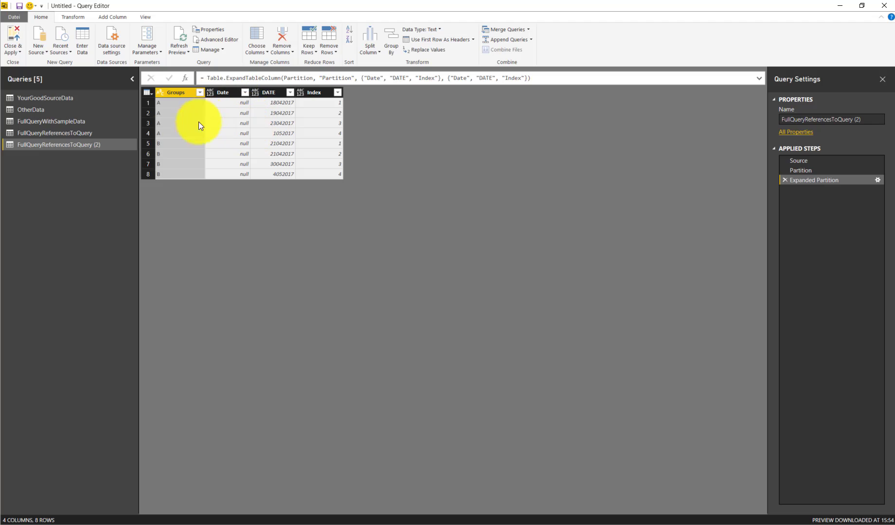
pyautogui.click(71, 131)
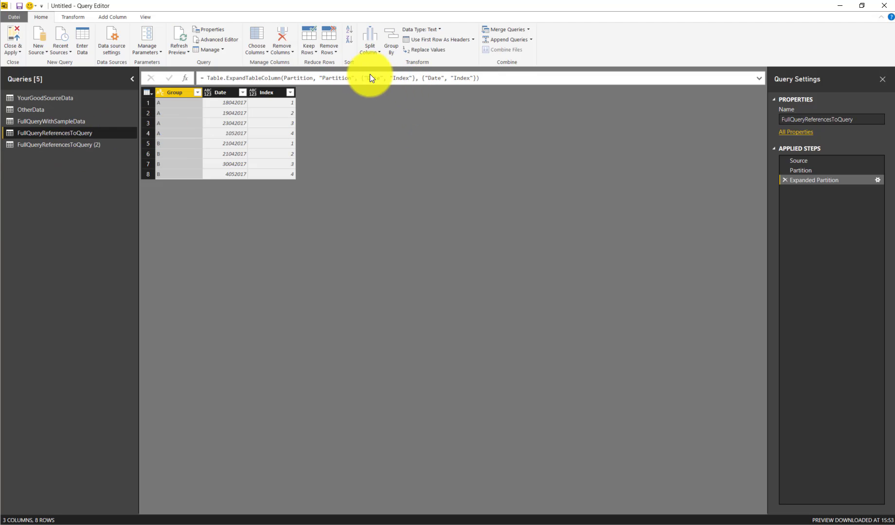
# - In the (2) query's expand step, remove Date from both the expanded columns and the new column names
pyautogui.click(87, 144)
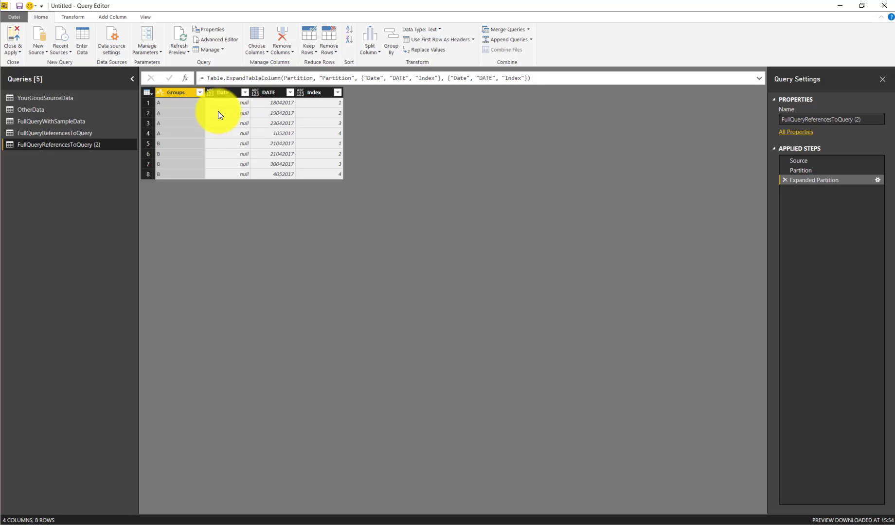
pyautogui.click(389, 78)
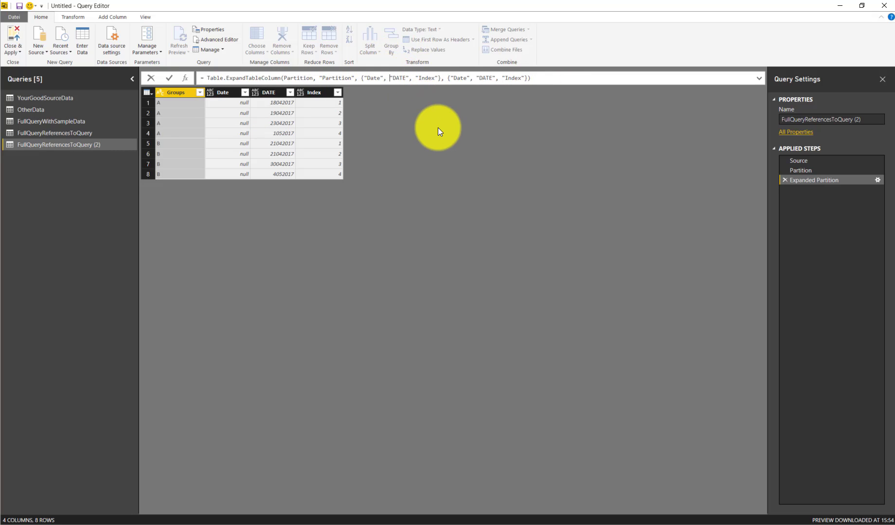
pyautogui.press('BackSpace')
pyautogui.press('BackSpace')
pyautogui.press('BackSpace')
pyautogui.press('BackSpace')
pyautogui.press('BackSpace')
pyautogui.press('BackSpace')
pyautogui.press('BackSpace')
pyautogui.press('BackSpace')
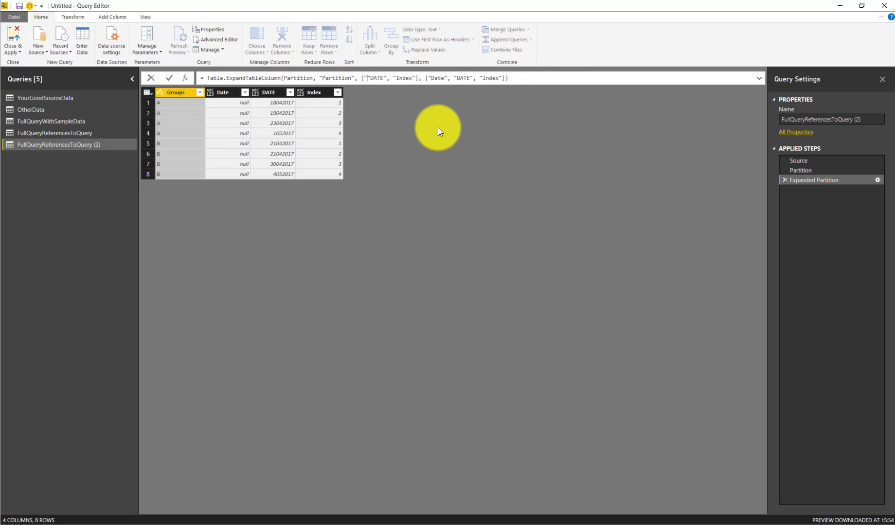
pyautogui.press('BackSpace')
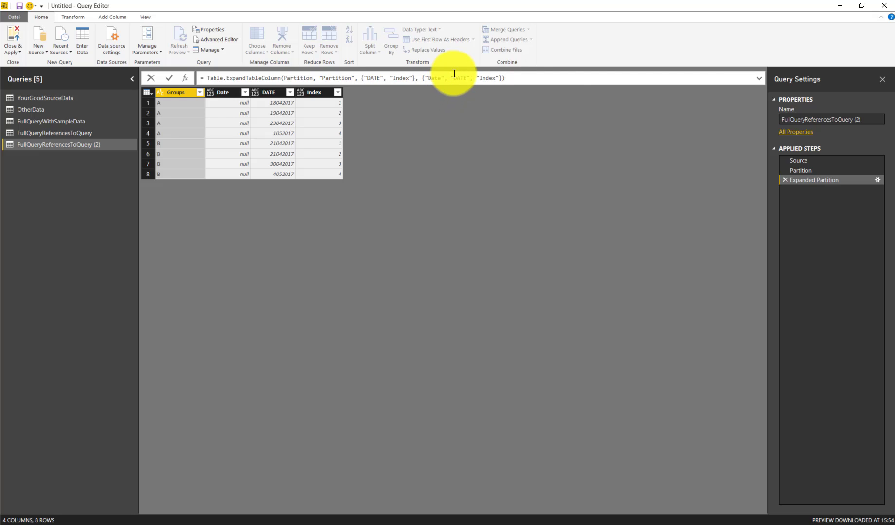
pyautogui.press('BackSpace')
pyautogui.press('BackSpace')
pyautogui.press('BackSpace')
pyautogui.press('BackSpace')
pyautogui.press('BackSpace')
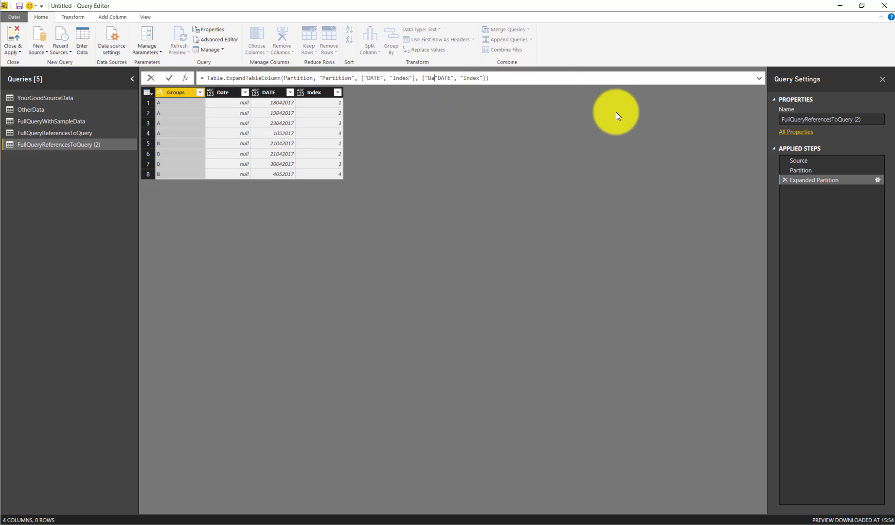
pyautogui.press('BackSpace')
pyautogui.press('BackSpace')
pyautogui.press('BackSpace')
pyautogui.press('Return')
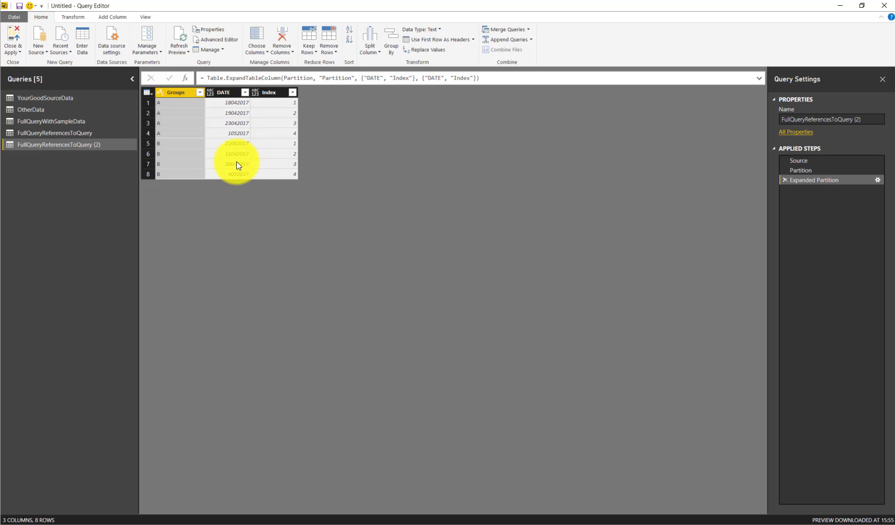
# - Rename the query to FullQueryReferencesToQueryFieldAdjustment and go back to the forum thread
pyautogui.click(884, 119)
pyautogui.press('BackSpace')
pyautogui.press('BackSpace')
pyautogui.press('BackSpace')
pyautogui.write('FieldAd')
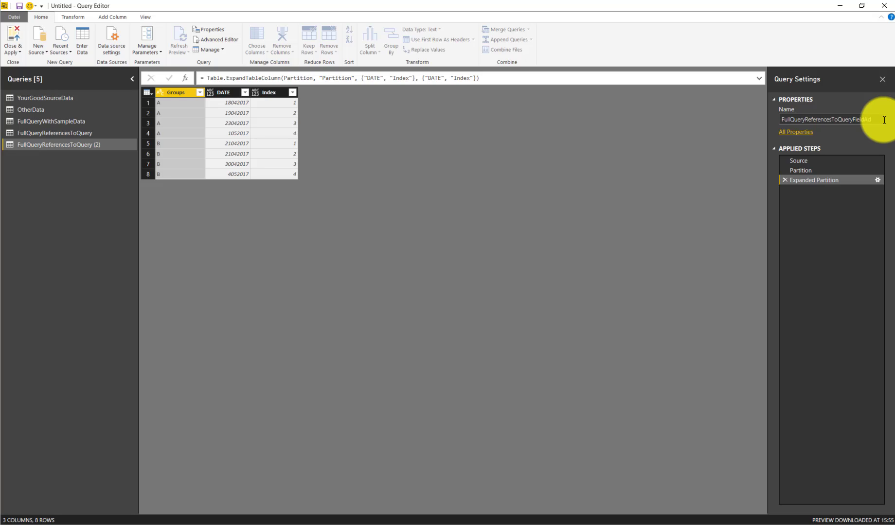
pyautogui.write('justment')
pyautogui.press('Return')
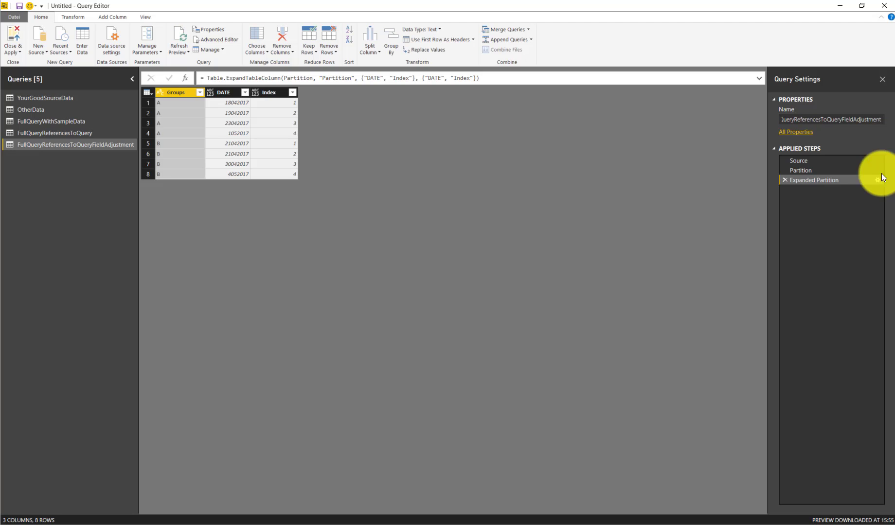
pyautogui.click(891, 167)
# - Copy the Table.Sort Partition code line from the thread's page 2, then return to YourGoodSourceData
pyautogui.scroll(-3, 470, 363)
pyautogui.scroll(-20, 447, 368)
pyautogui.scroll(-15, 442, 368)
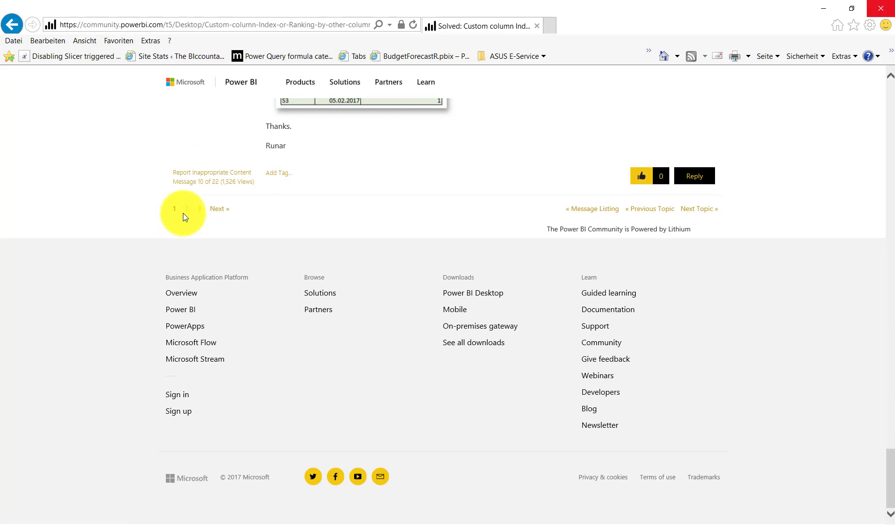
pyautogui.click(188, 214)
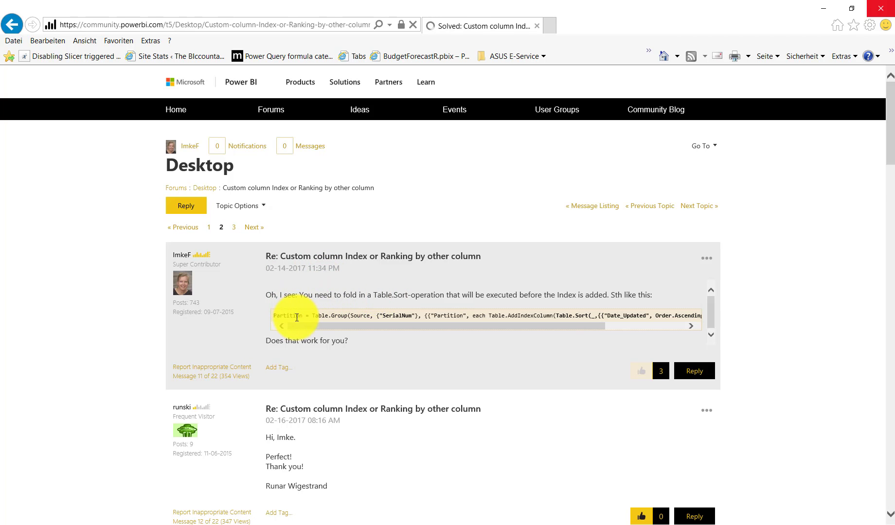
pyautogui.tripleClick(306, 319)
pyautogui.rightClick(307, 319)
pyautogui.click(341, 336)
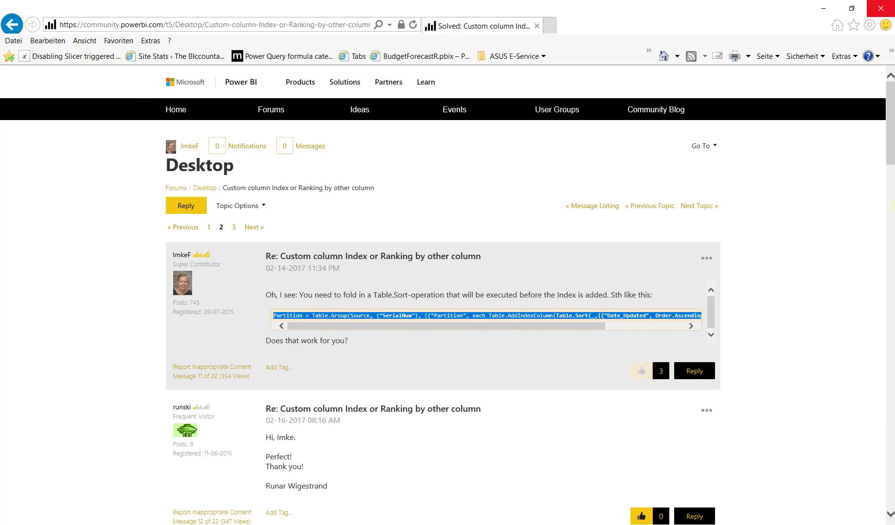
pyautogui.click(854, 253)
pyautogui.click(78, 98)
# - Reference YourGoodSourceData and add a Custom1 step with the pasted Partition formula, minus prefix and trailing comma
pyautogui.rightClick(93, 122)
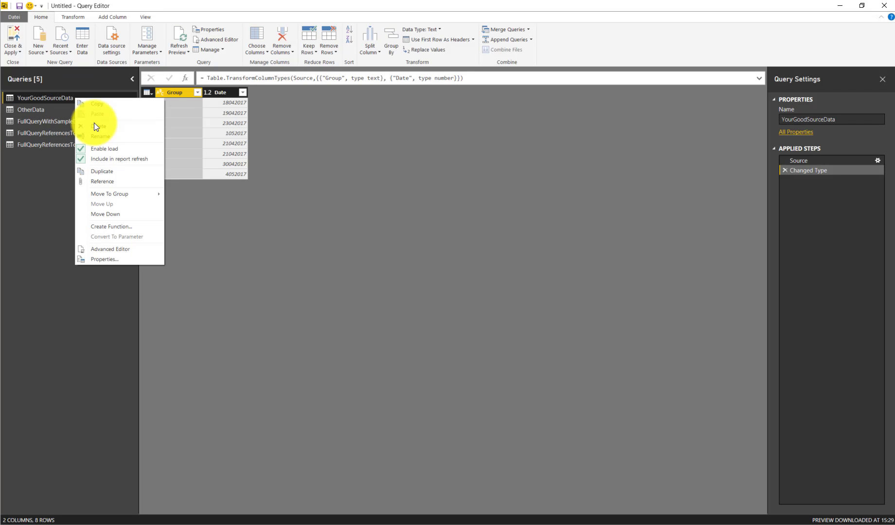
pyautogui.click(116, 178)
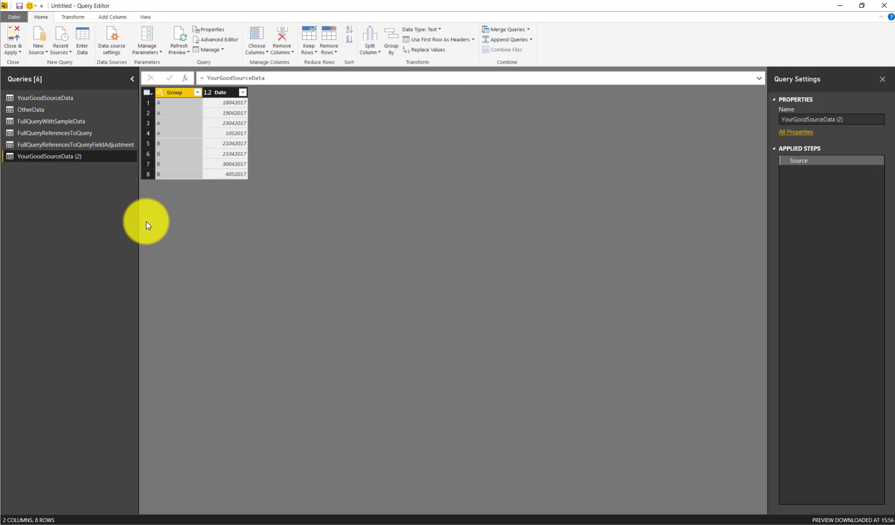
pyautogui.click(187, 80)
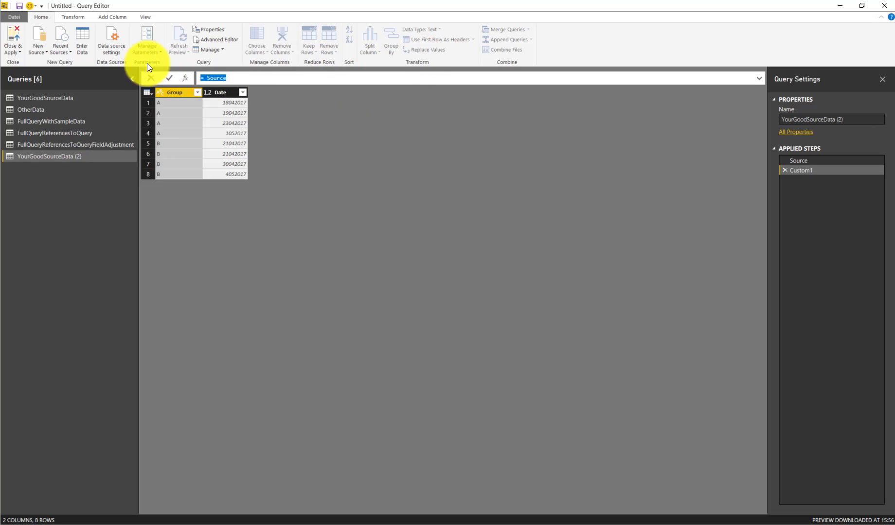
pyautogui.hotkey('ctrl', 'v')
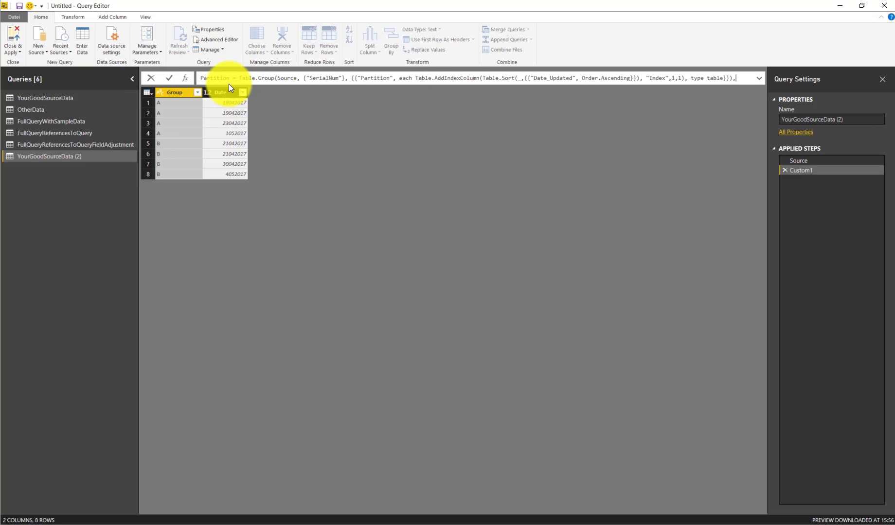
pyautogui.click(231, 80)
pyautogui.press('BackSpace')
pyautogui.press('BackSpace')
pyautogui.press('BackSpace')
pyautogui.press('BackSpace')
pyautogui.press('BackSpace')
pyautogui.press('BackSpace')
pyautogui.press('BackSpace')
pyautogui.press('BackSpace')
pyautogui.press('BackSpace')
pyautogui.press('BackSpace')
pyautogui.press('Return')
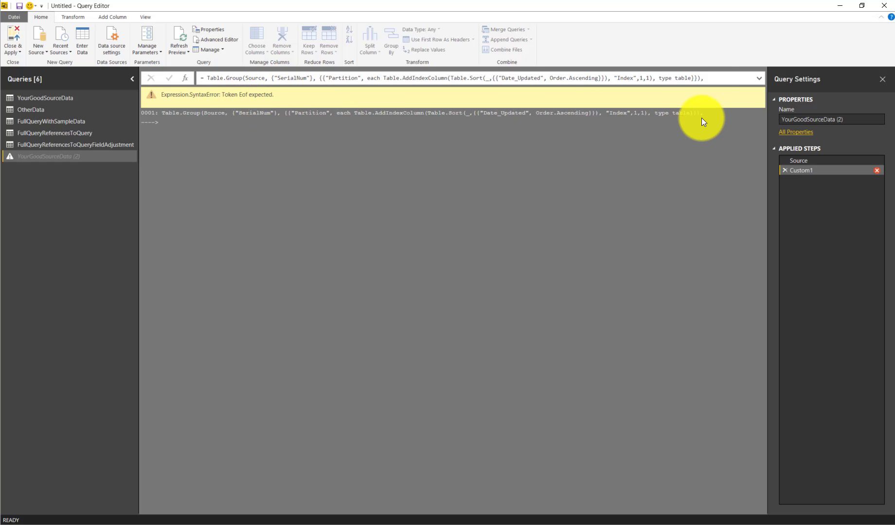
pyautogui.click(709, 77)
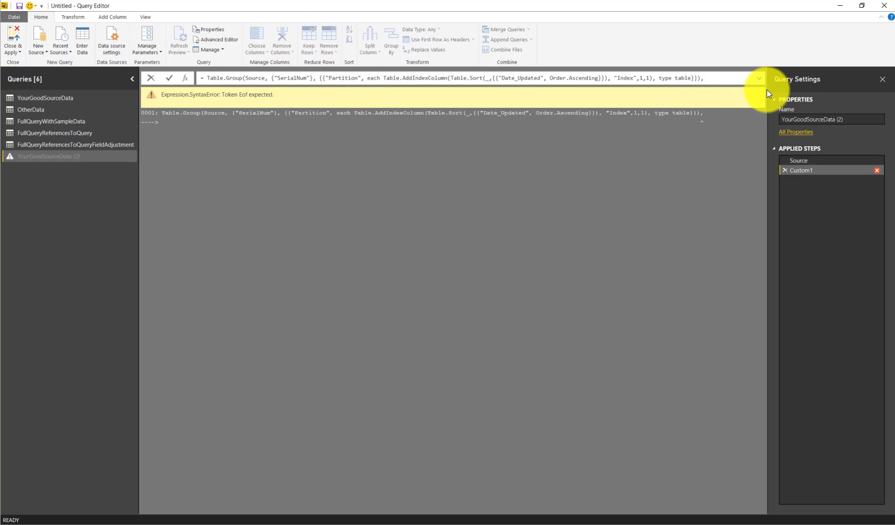
pyautogui.press('BackSpace')
pyautogui.press('Return')
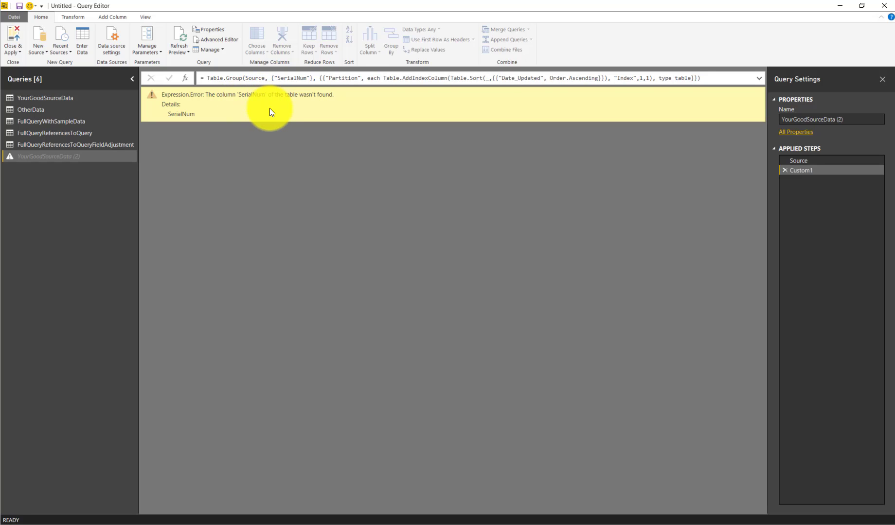
# - Change the Custom1 grouping column from SerialNum to Group
pyautogui.click(799, 160)
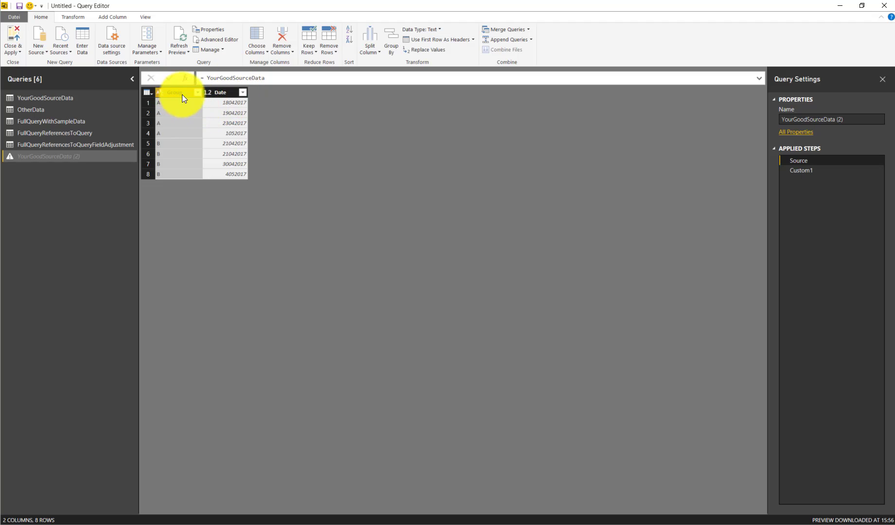
pyautogui.click(801, 169)
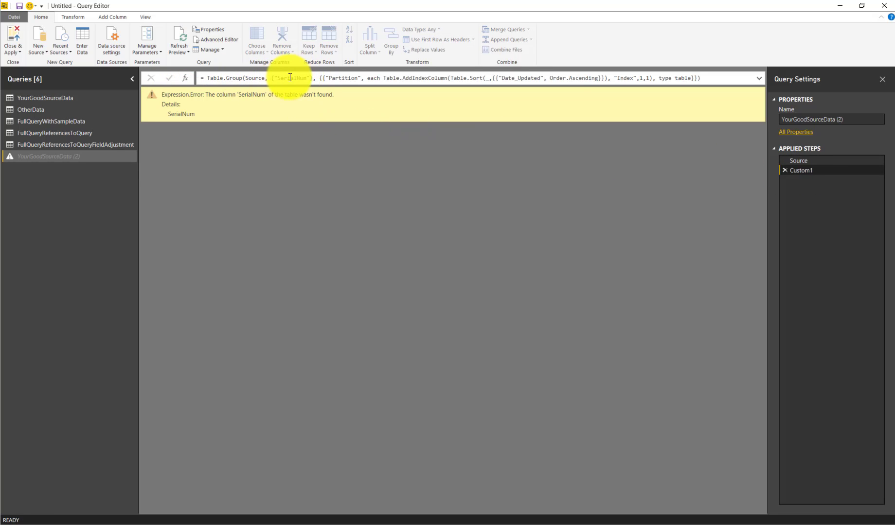
pyautogui.click(308, 78)
pyautogui.press('BackSpace')
pyautogui.press('BackSpace')
pyautogui.press('BackSpace')
pyautogui.press('BackSpace')
pyautogui.press('BackSpace')
pyautogui.press('BackSpace')
pyautogui.press('BackSpace')
pyautogui.press('BackSpace')
pyautogui.press('BackSpace')
pyautogui.write('Group')
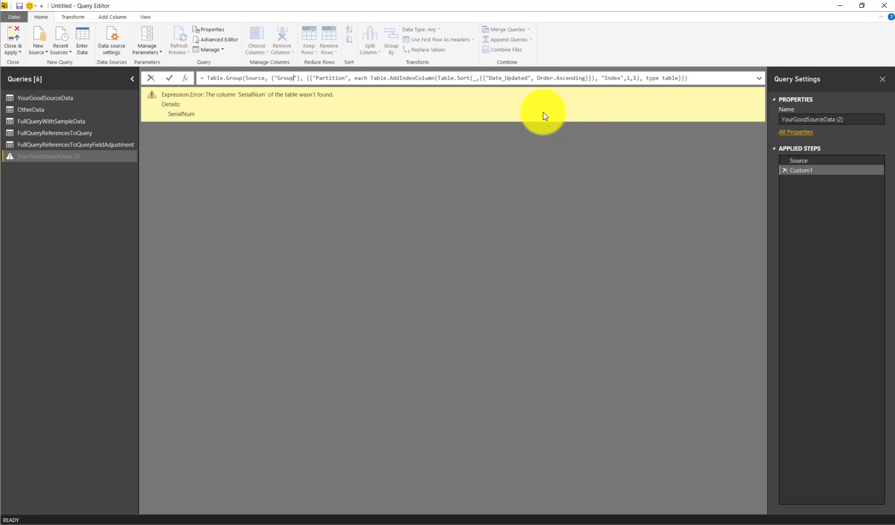
pyautogui.press('Return')
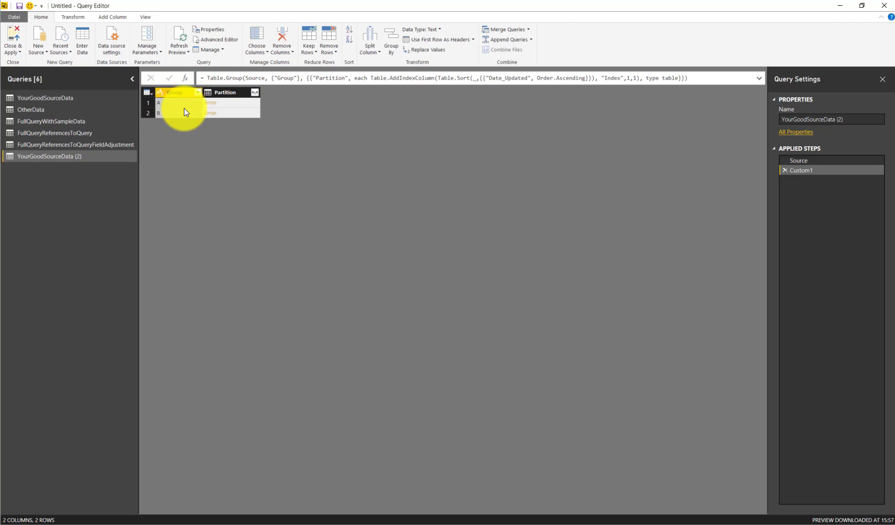
# - Change Custom1's sort column from Date_Updated to Date and preview a group's indexed table
pyautogui.click(239, 103)
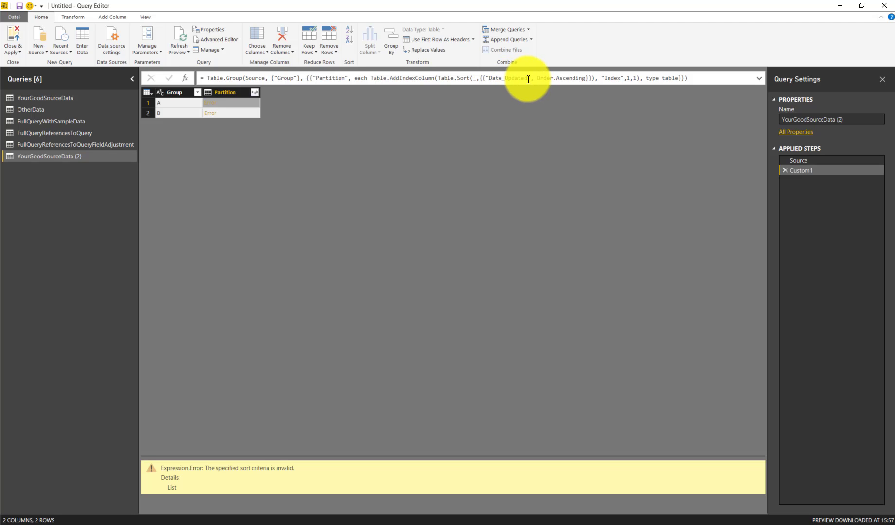
pyautogui.moveTo(800, 162)
pyautogui.mouseDown()
pyautogui.moveTo(805, 174)
pyautogui.moveTo(804, 163)
pyautogui.mouseUp()
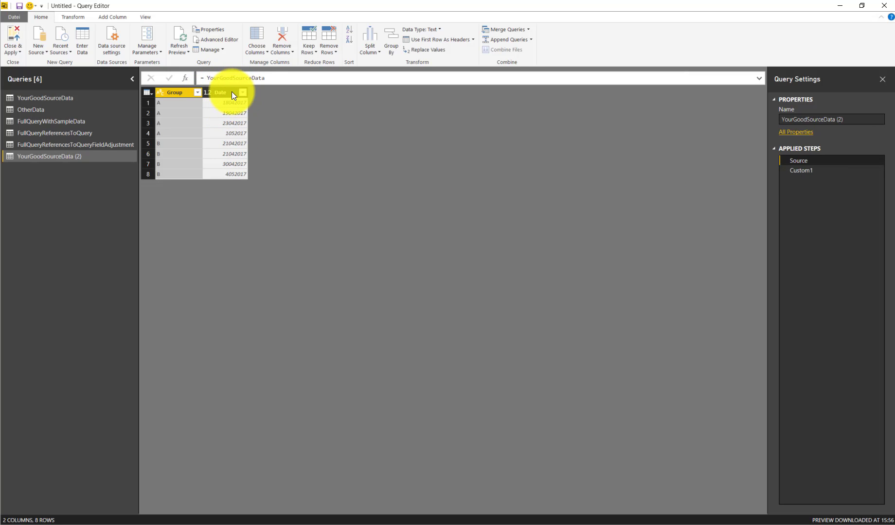
pyautogui.click(824, 169)
pyautogui.click(532, 78)
pyautogui.press('BackSpace')
pyautogui.press('BackSpace')
pyautogui.press('BackSpace')
pyautogui.press('BackSpace')
pyautogui.press('BackSpace')
pyautogui.press('BackSpace')
pyautogui.press('BackSpace')
pyautogui.press('BackSpace')
pyautogui.press('Return')
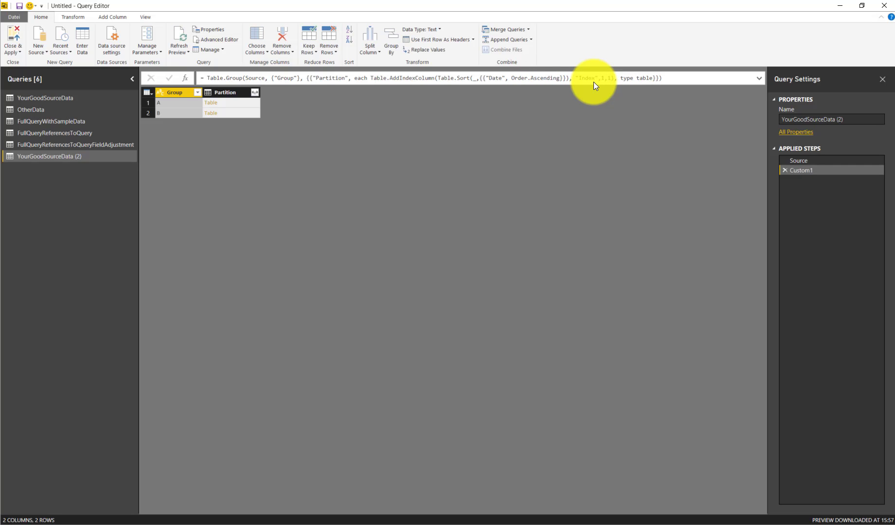
pyautogui.click(243, 102)
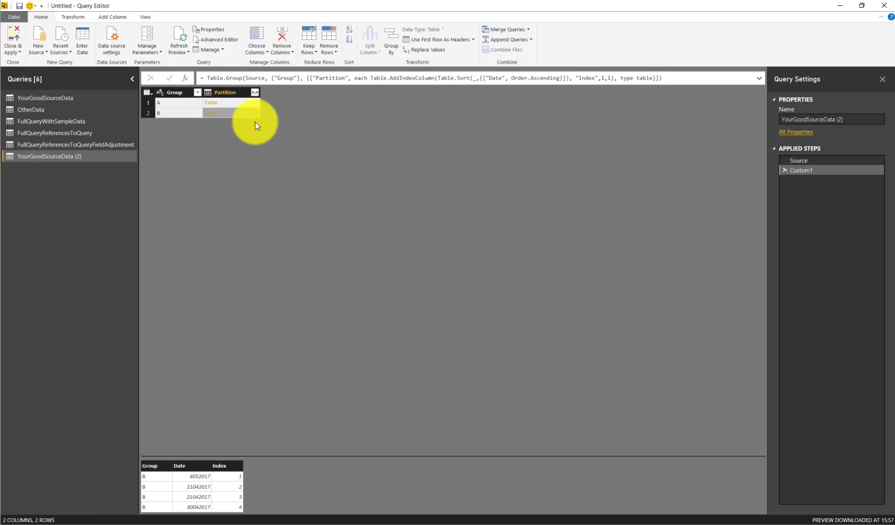
# - Expand Date and Index from the Partition tables without column-name prefixes
pyautogui.click(254, 92)
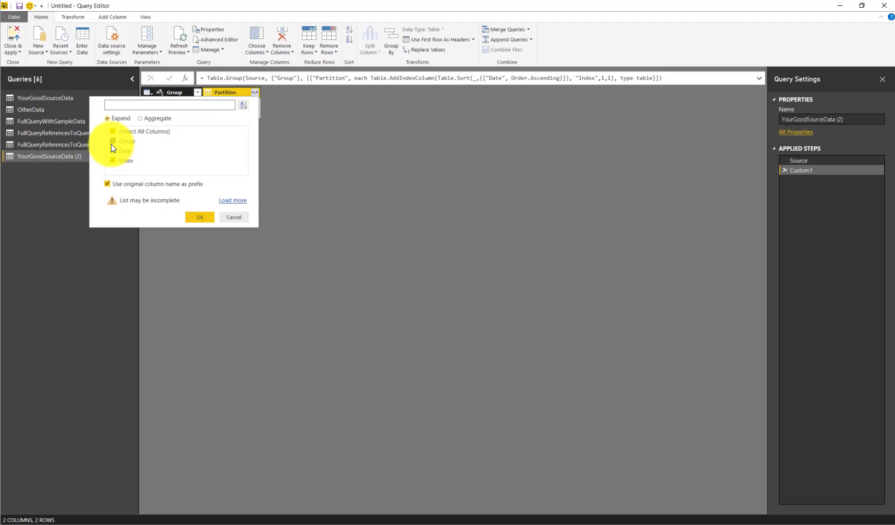
pyautogui.click(117, 183)
pyautogui.click(198, 216)
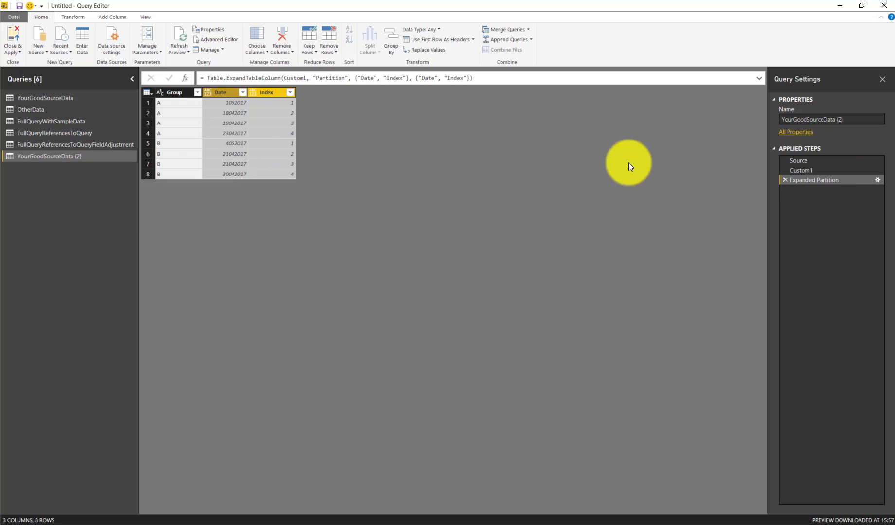
# - Review the Custom1 Table.Group formula and rename the query to SingleLineOfCode
pyautogui.moveTo(798, 176)
pyautogui.mouseDown()
pyautogui.moveTo(809, 175)
pyautogui.moveTo(808, 162)
pyautogui.moveTo(812, 175)
pyautogui.mouseUp()
pyautogui.click(801, 170)
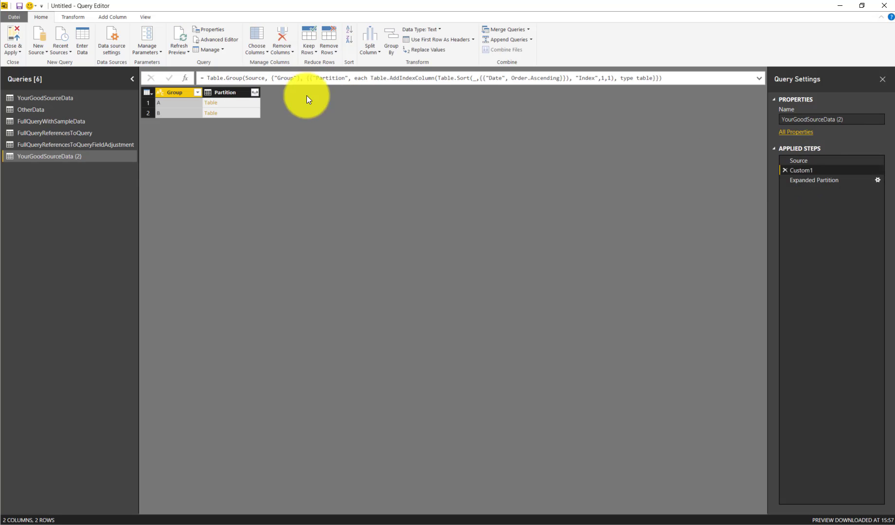
pyautogui.moveTo(664, 79); pyautogui.dragTo(129, 87)
pyautogui.click(841, 120)
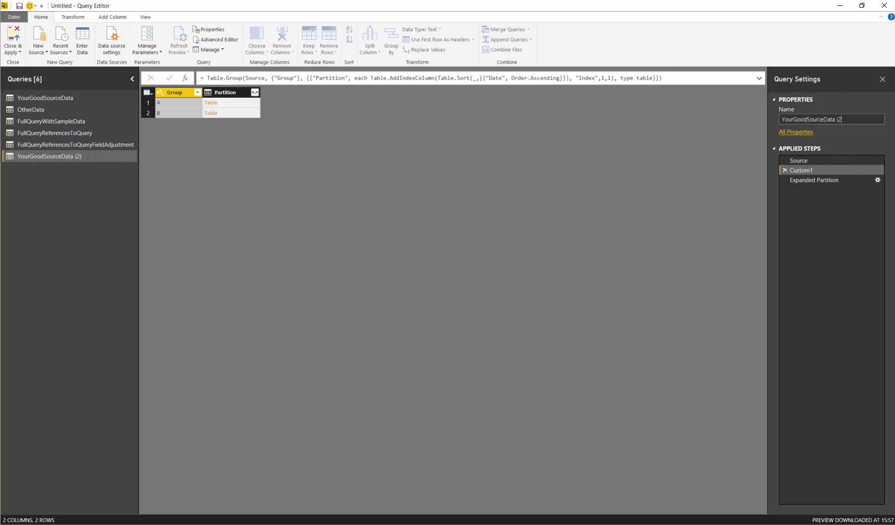
pyautogui.press('BackSpace')
pyautogui.press('BackSpace')
pyautogui.press('BackSpace')
pyautogui.press('BackSpace')
pyautogui.press('BackSpace')
pyautogui.press('BackSpace')
pyautogui.press('BackSpace')
pyautogui.press('BackSpace')
pyautogui.press('BackSpace')
pyautogui.press('BackSpace')
pyautogui.press('BackSpace')
pyautogui.press('BackSpace')
pyautogui.press('BackSpace')
pyautogui.press('BackSpace')
pyautogui.press('BackSpace')
pyautogui.press('BackSpace')
pyautogui.press('BackSpace')
pyautogui.press('BackSpace')
pyautogui.press('BackSpace')
pyautogui.press('BackSpace')
pyautogui.write('SingleLineOfCode')
# - Confirm the SingleLineOfCode name, then copy the later reply's two-line Partition and Lookup code
pyautogui.press('Return')
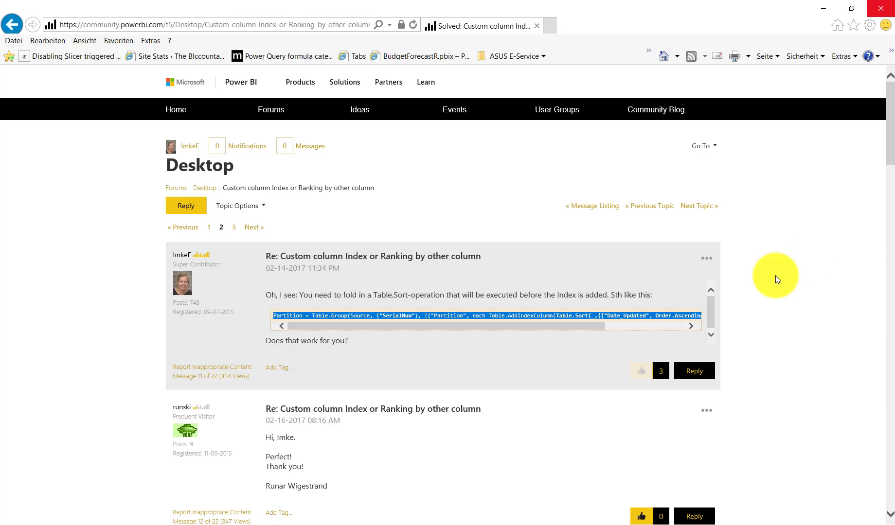
pyautogui.scroll(-3, 773, 300)
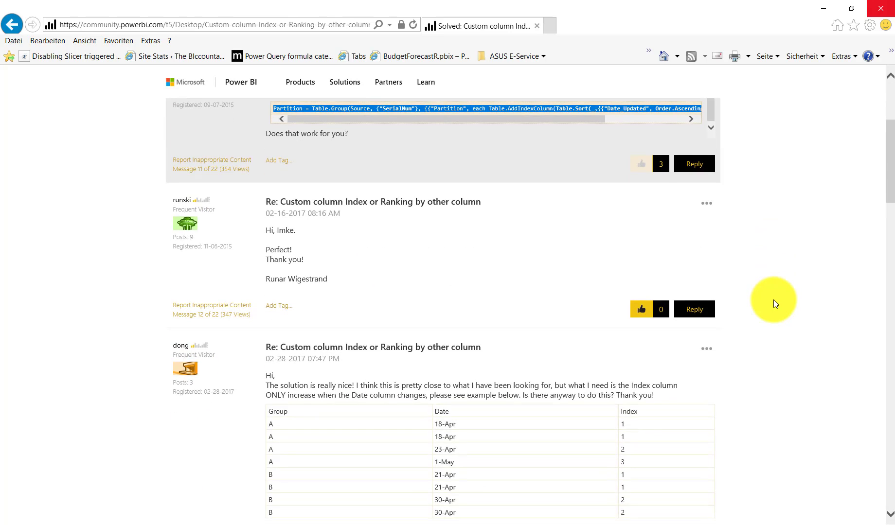
pyautogui.scroll(-5, 774, 300)
pyautogui.scroll(-3, 774, 300)
pyautogui.moveTo(628, 315); pyautogui.dragTo(275, 301)
pyautogui.rightClick(296, 300)
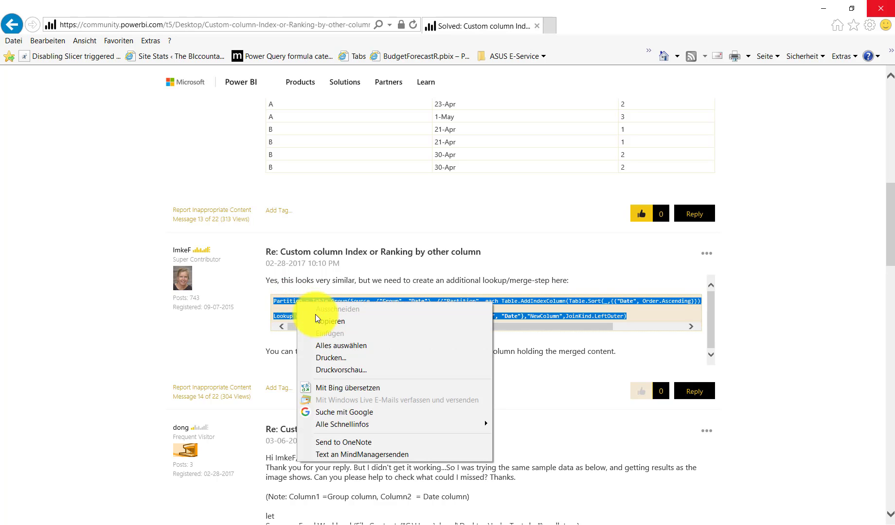
pyautogui.click(341, 320)
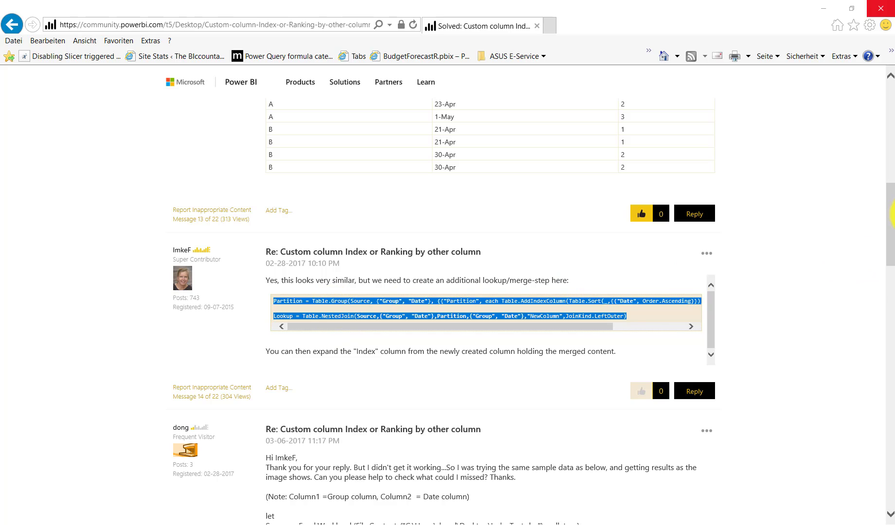
pyautogui.click(856, 238)
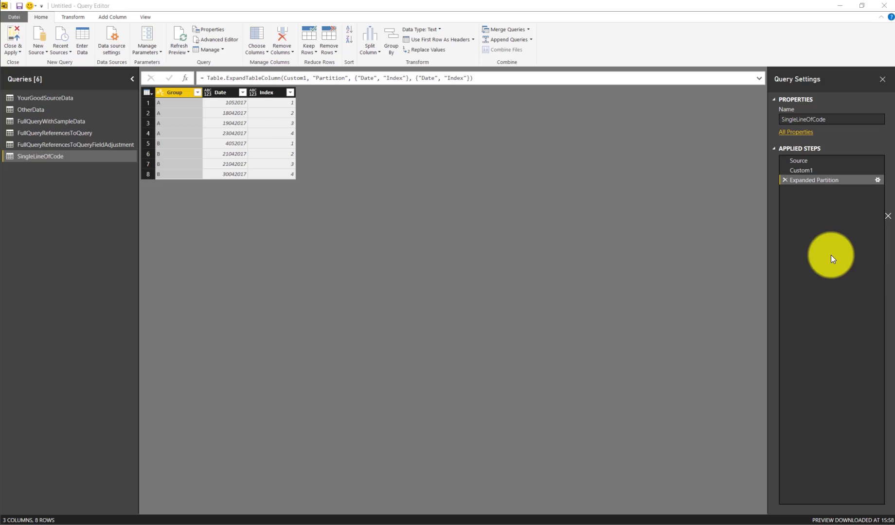
# - Reference YourGoodSourceData and paste the Partition and Lookup lines after Source in the Advanced Editor
pyautogui.rightClick(46, 96)
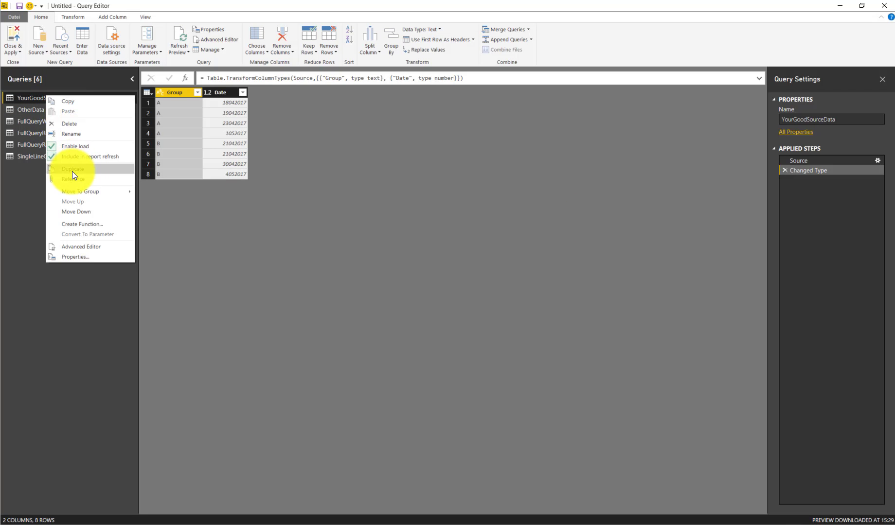
pyautogui.click(73, 178)
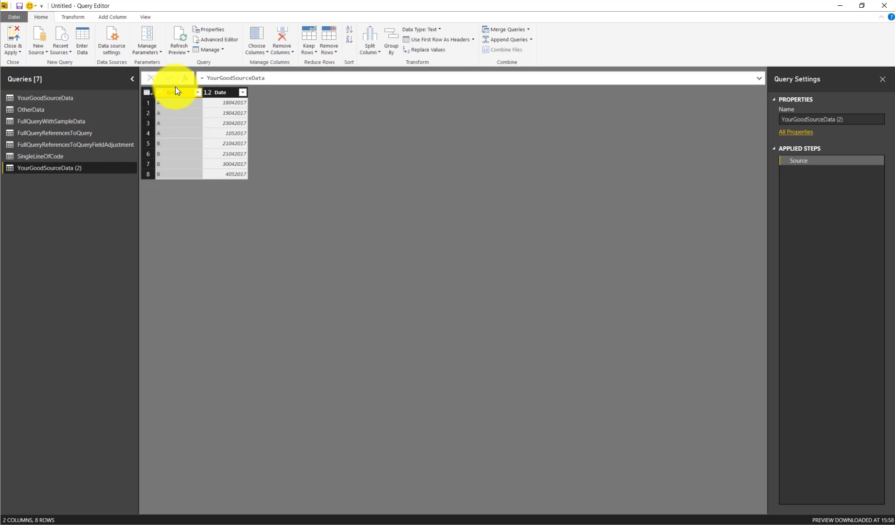
pyautogui.moveTo(272, 76); pyautogui.dragTo(190, 77)
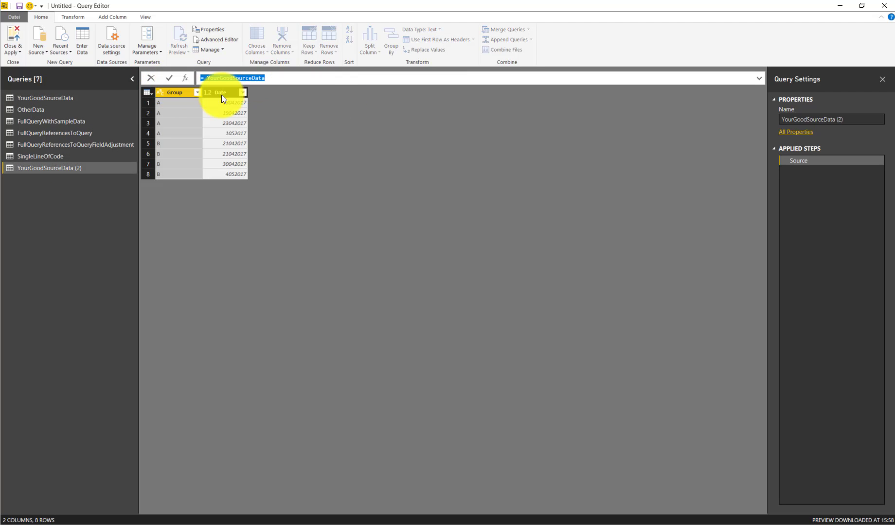
pyautogui.click(367, 167)
pyautogui.click(219, 41)
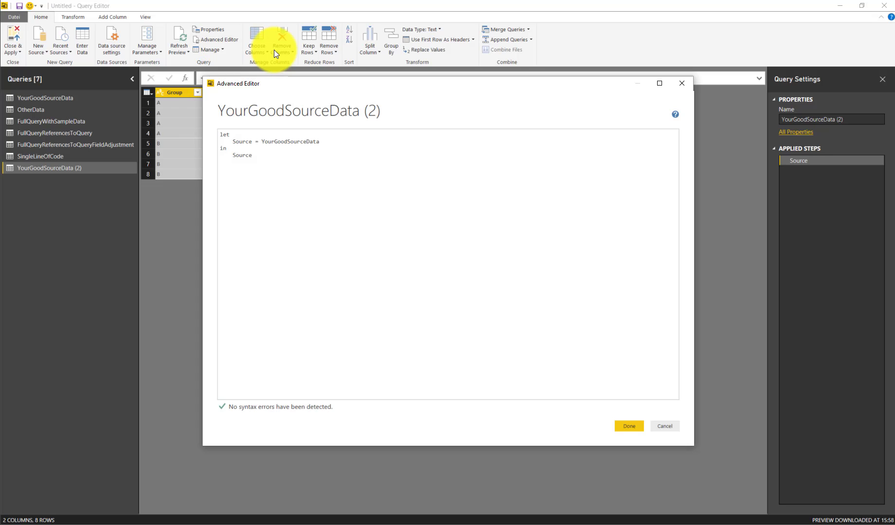
pyautogui.click(332, 142)
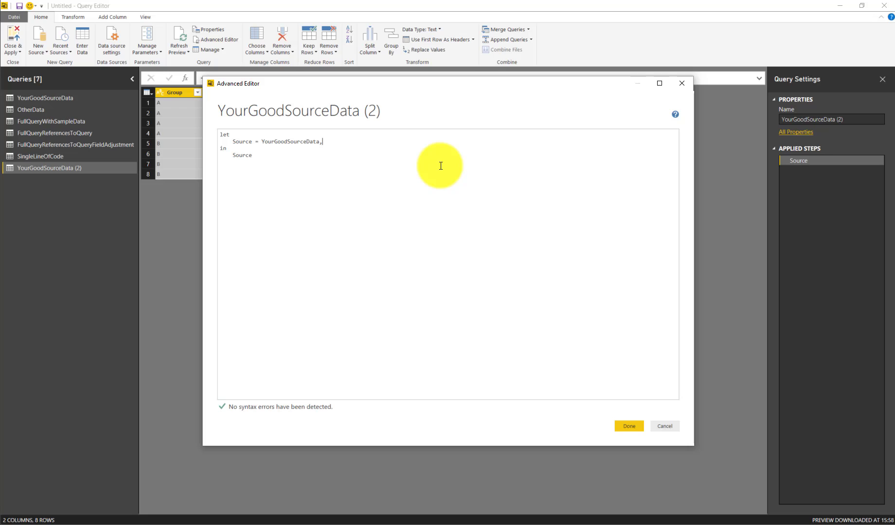
pyautogui.write(',')
pyautogui.press('Return')
pyautogui.hotkey('ctrl', 'v')
# - Align the pasted lines, comment out the Source output line, and return Lookup instead
pyautogui.click(325, 148)
pyautogui.click(329, 141)
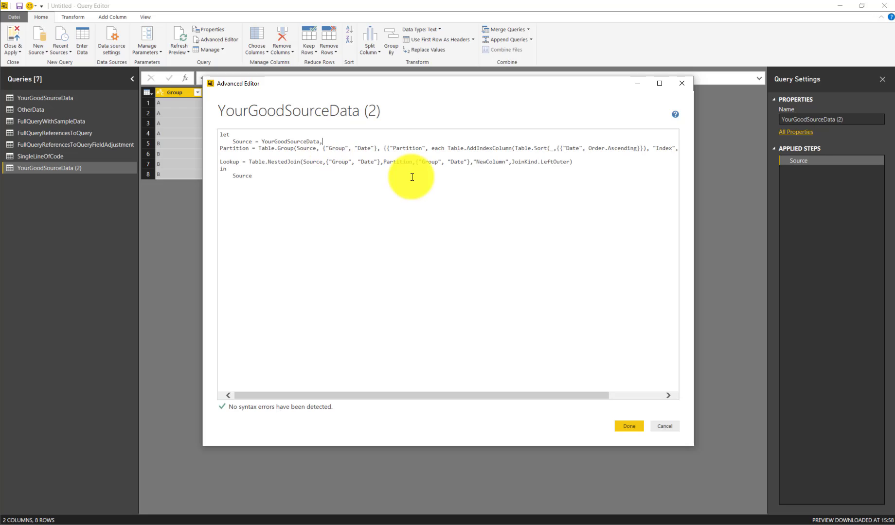
pyautogui.click(220, 149)
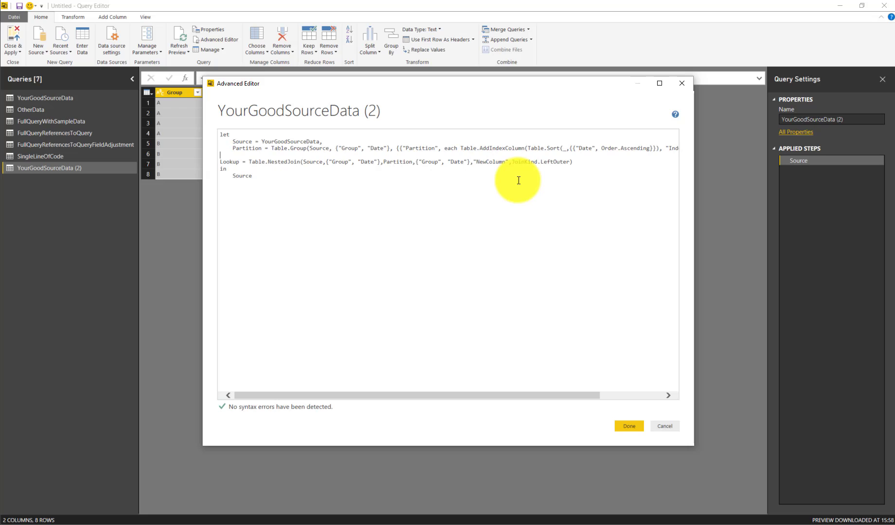
pyautogui.press('Delete')
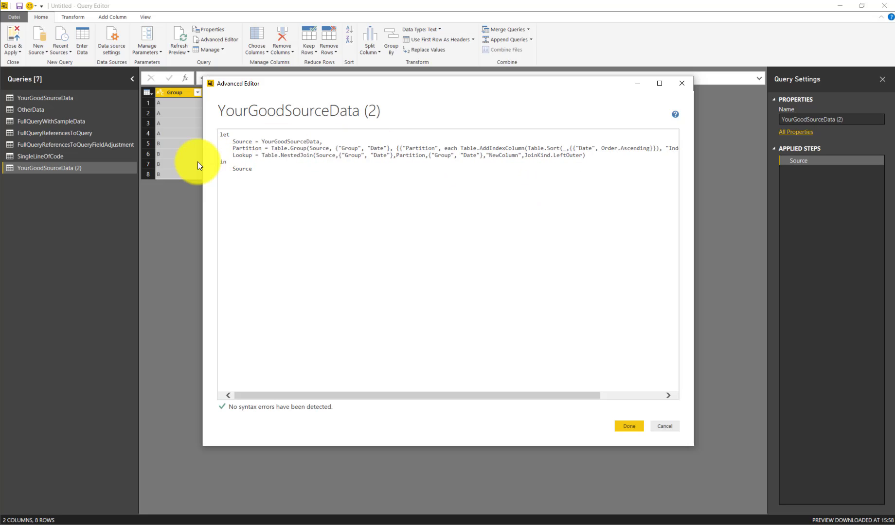
pyautogui.click(273, 176)
pyautogui.press('Home')
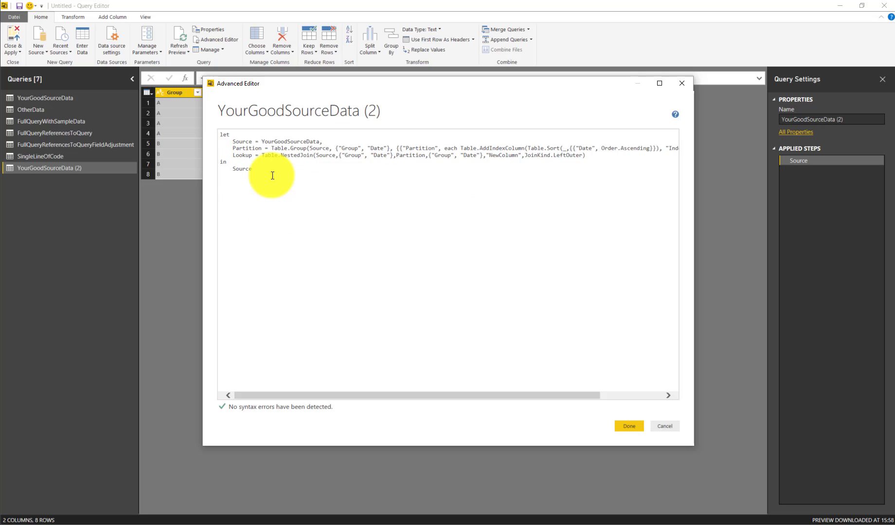
pyautogui.write('//')
pyautogui.press('End')
pyautogui.press('Return')
pyautogui.write('Lookup')
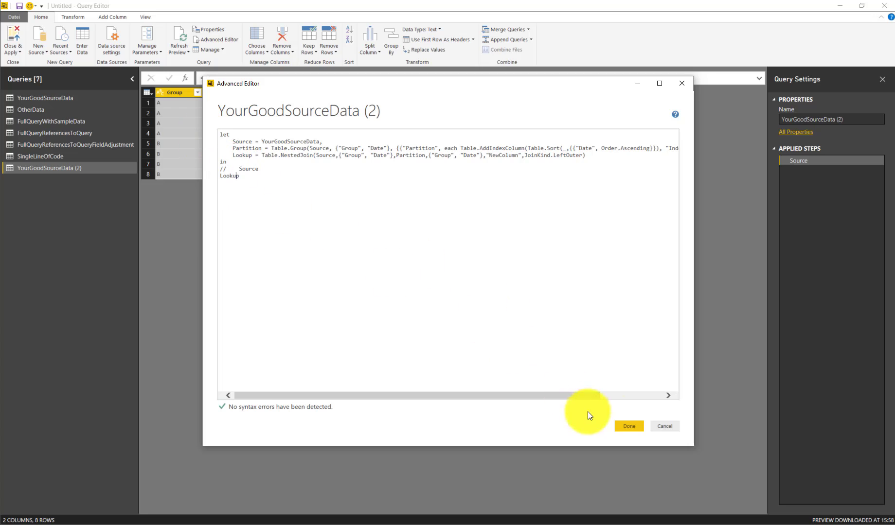
pyautogui.click(624, 429)
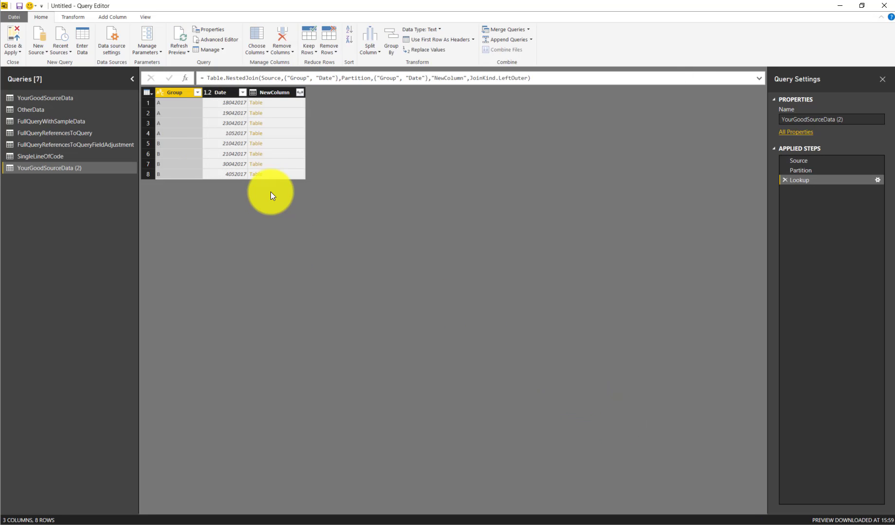
# - After previewing rows 2 and 4, expand NewColumn without its Group column
pyautogui.click(296, 113)
pyautogui.click(292, 133)
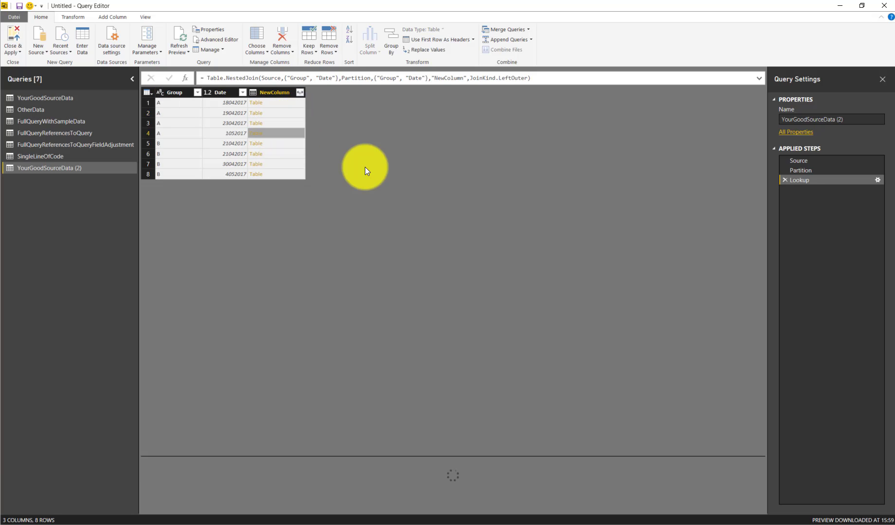
pyautogui.click(300, 93)
pyautogui.click(171, 140)
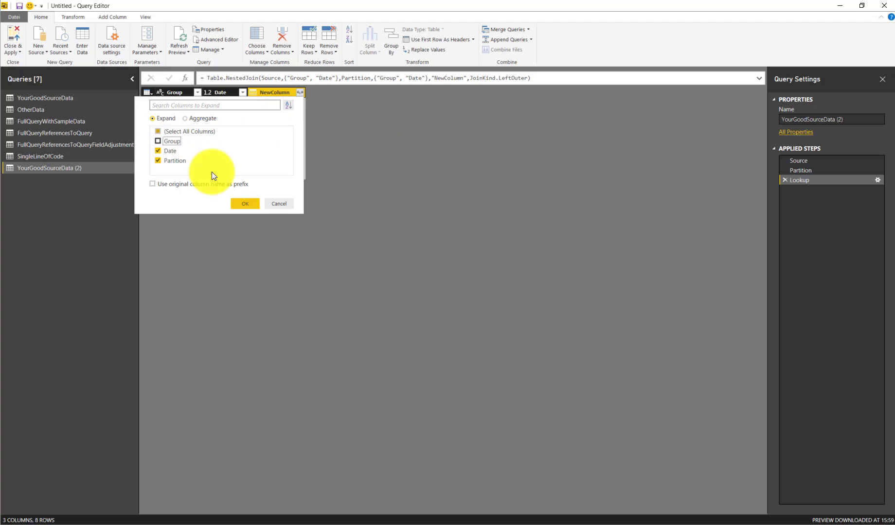
pyautogui.click(245, 202)
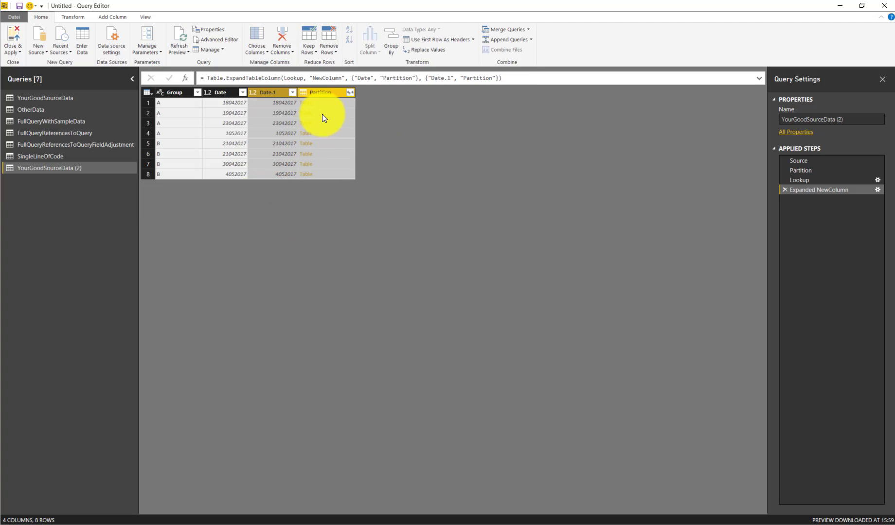
# - Expand Partition into Date and Index without Group, then compare with SingleLineOfCode
pyautogui.click(348, 95)
pyautogui.click(207, 141)
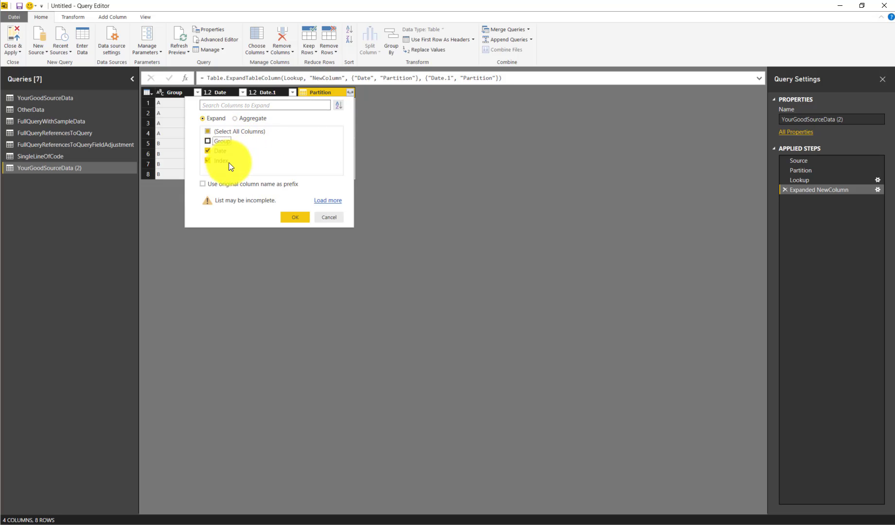
pyautogui.click(294, 215)
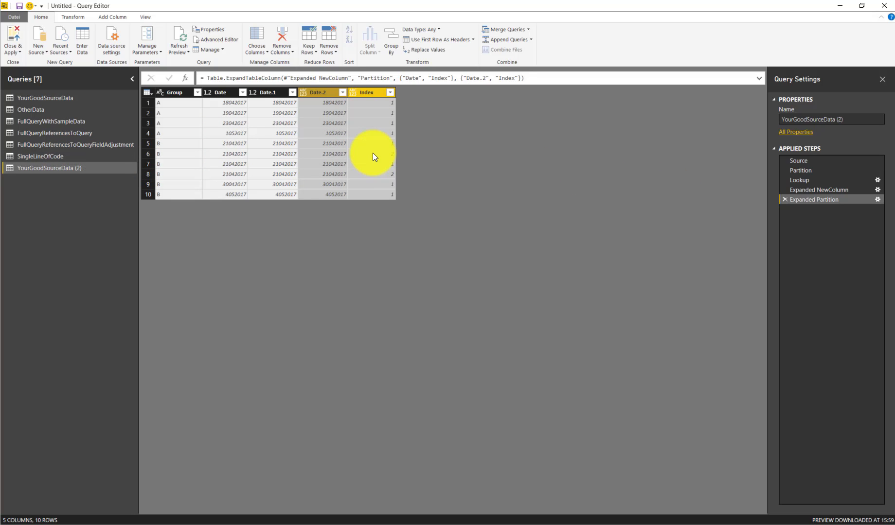
pyautogui.click(82, 157)
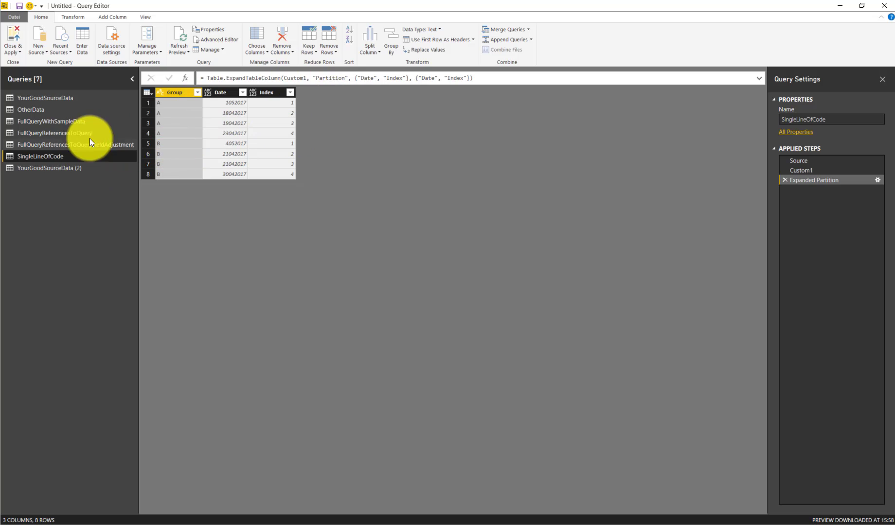
pyautogui.click(95, 168)
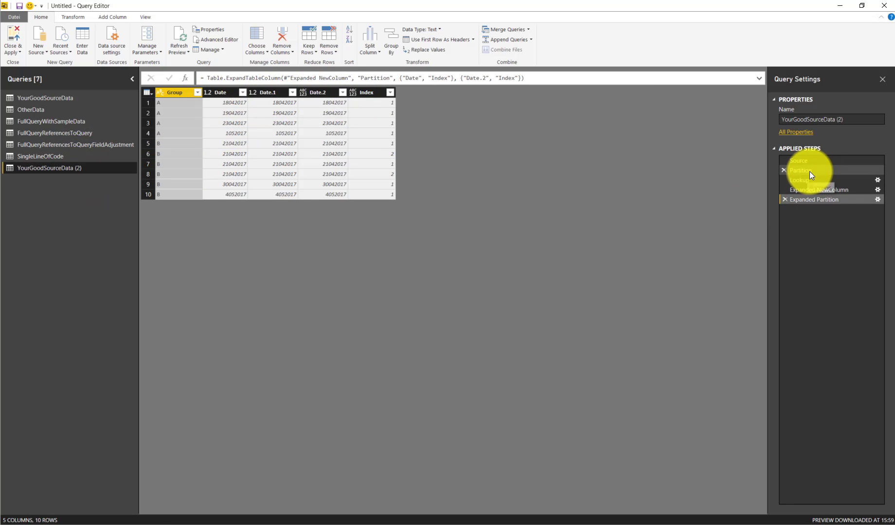
pyautogui.click(809, 171)
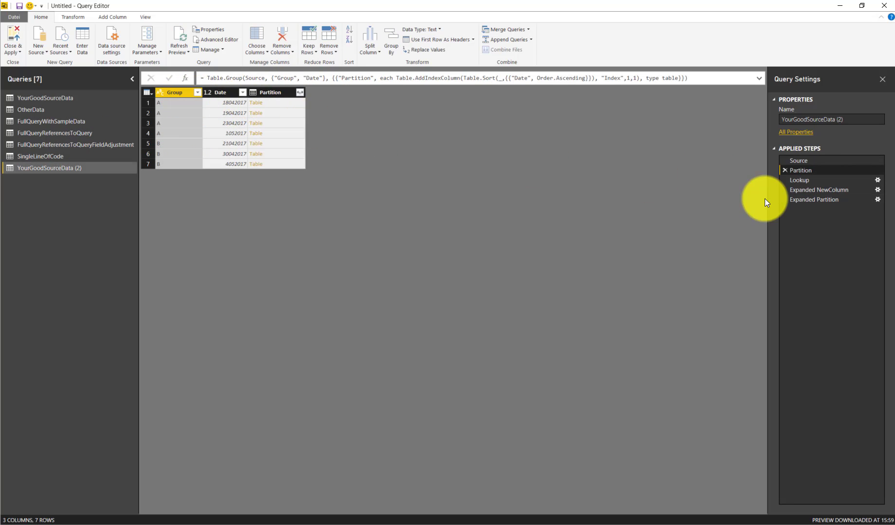
pyautogui.click(820, 199)
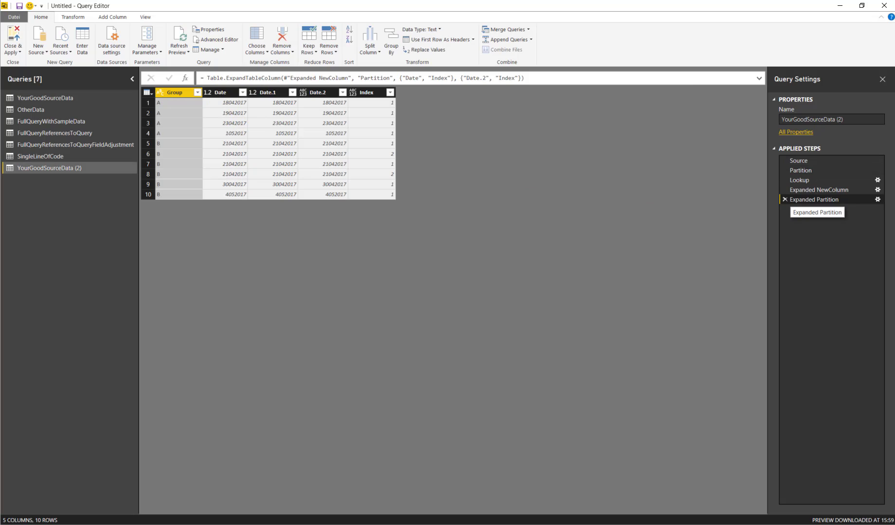